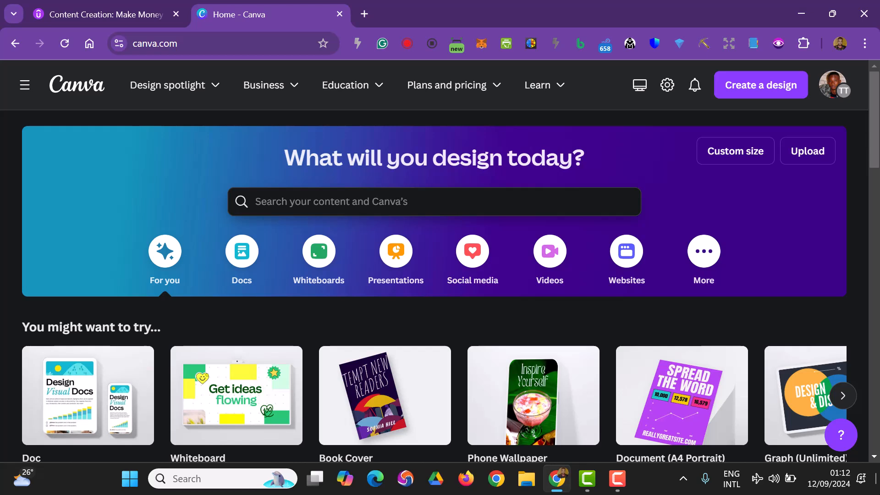
# Search Canva's content for "Stickers"
pyautogui.click(580, 203)
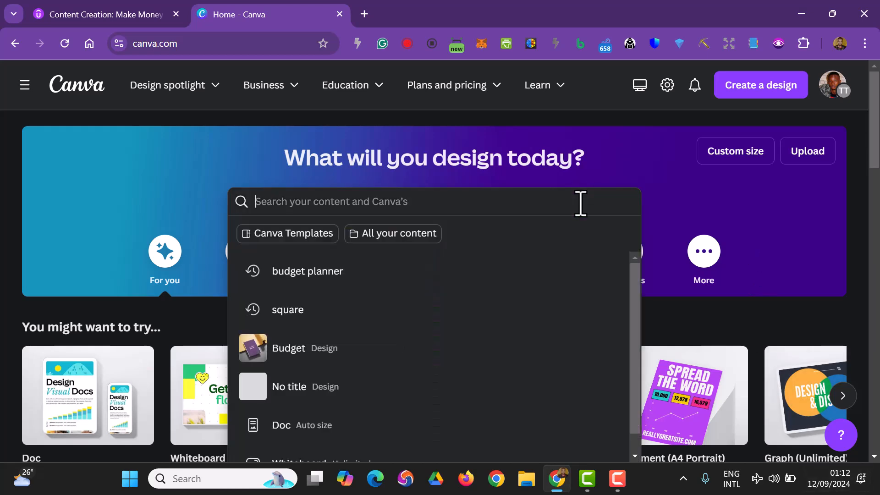
pyautogui.write('s')
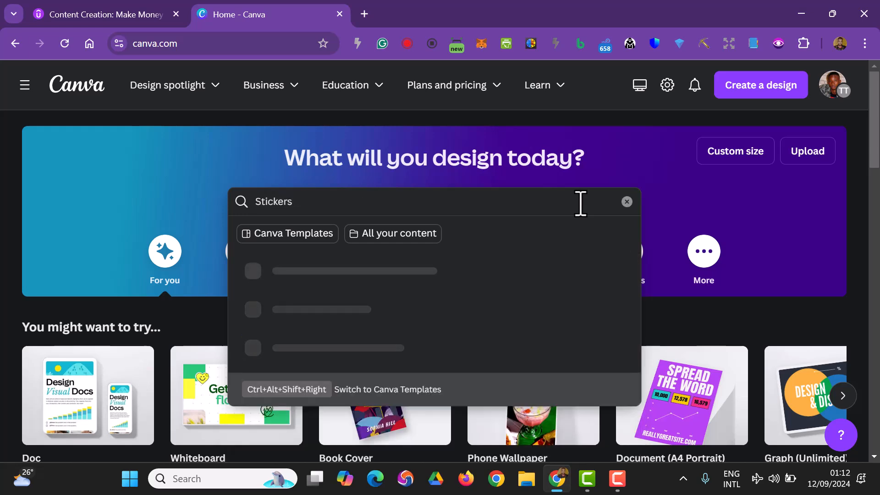
pyautogui.press('Return')
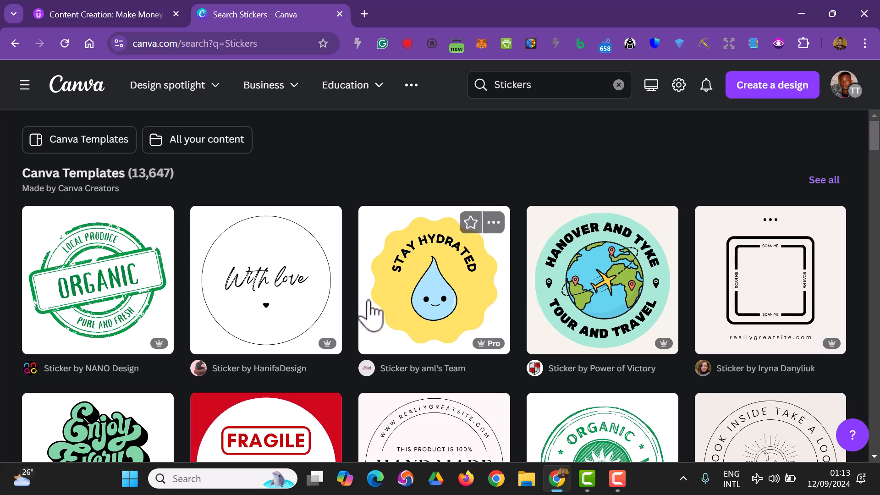
# Browse the sticker template results for a design to customise
pyautogui.scroll(-3, 454, 335)
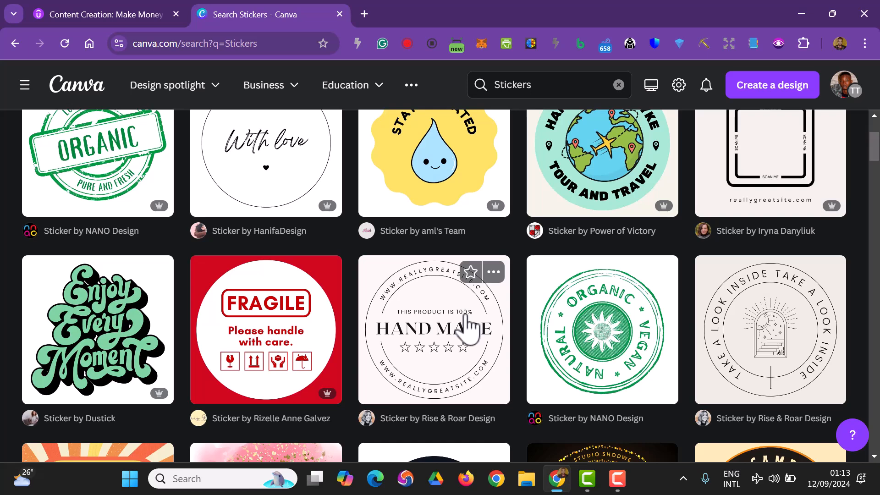
pyautogui.scroll(-6, 469, 326)
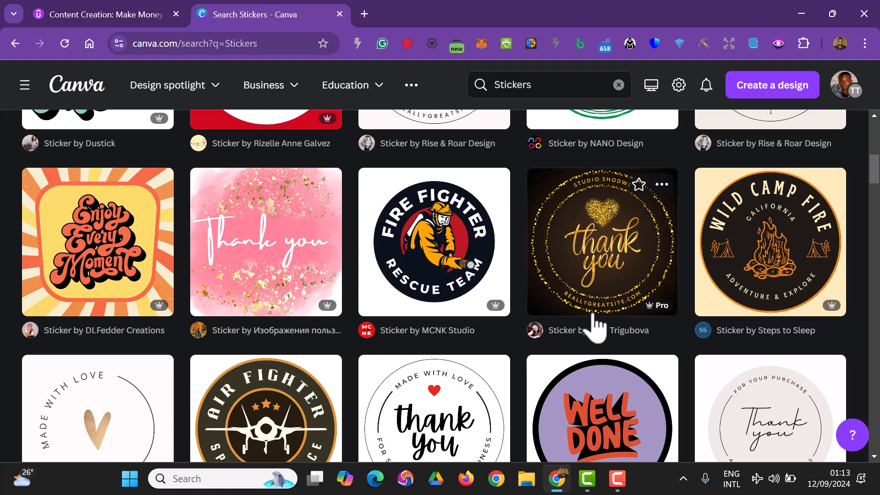
pyautogui.scroll(-3, 595, 323)
pyautogui.scroll(-15, 526, 340)
pyautogui.scroll(3, 506, 351)
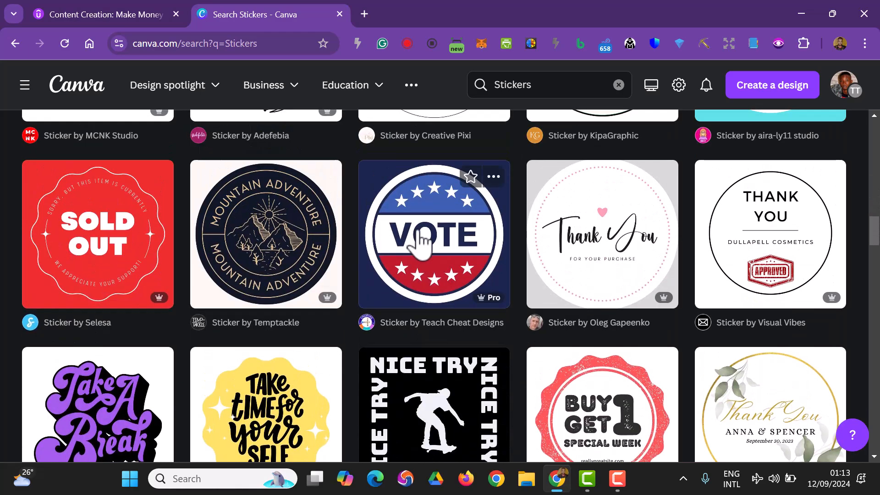
pyautogui.scroll(-3, 555, 278)
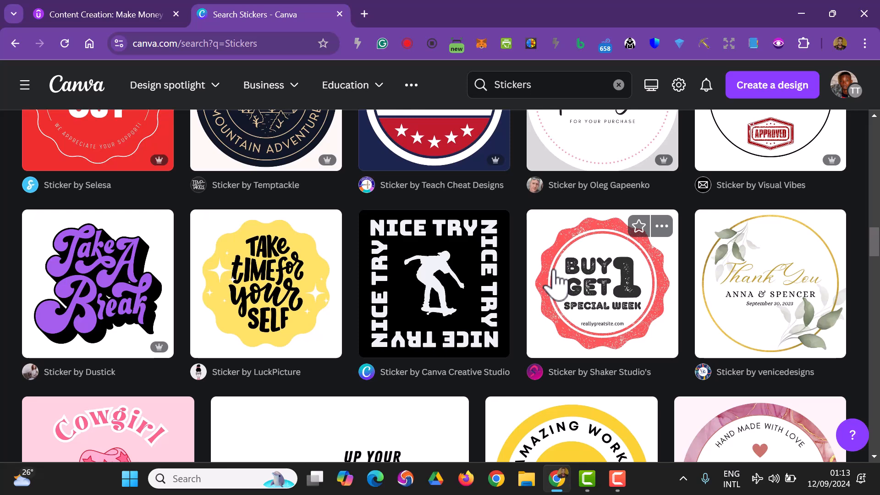
pyautogui.scroll(-3, 555, 284)
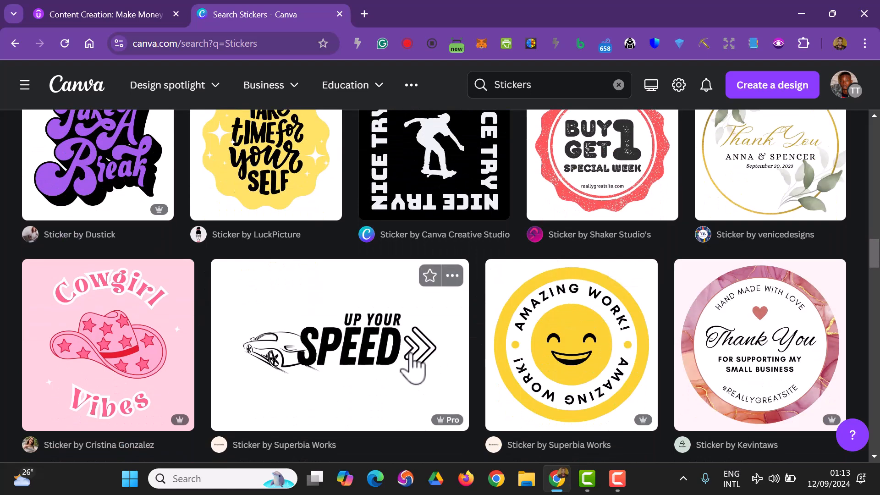
pyautogui.scroll(-3, 414, 366)
pyautogui.scroll(-3, 426, 373)
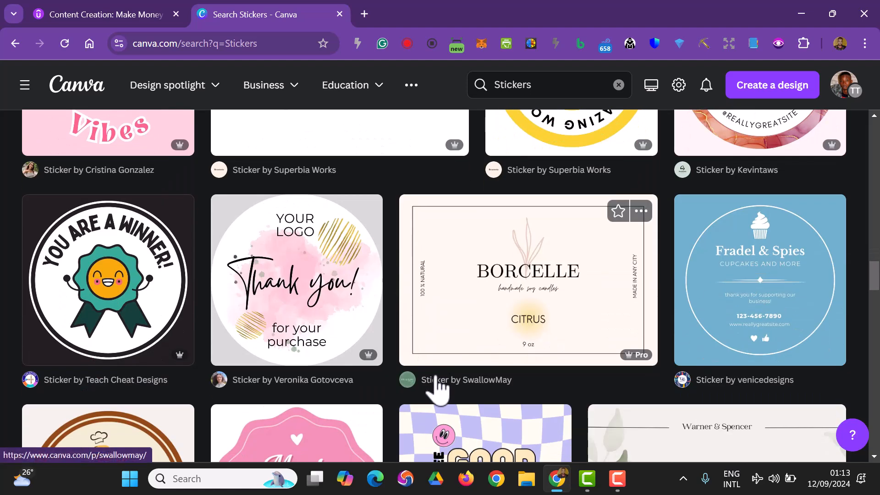
pyautogui.scroll(-6, 438, 388)
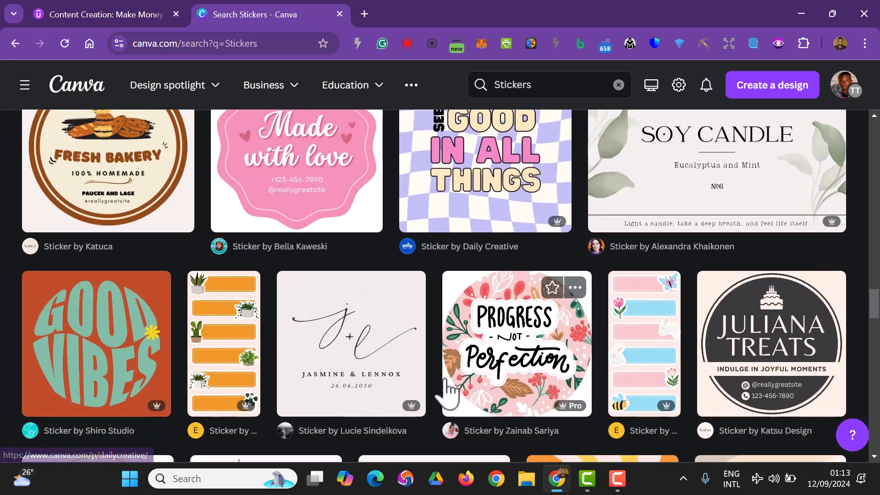
pyautogui.scroll(-5, 447, 390)
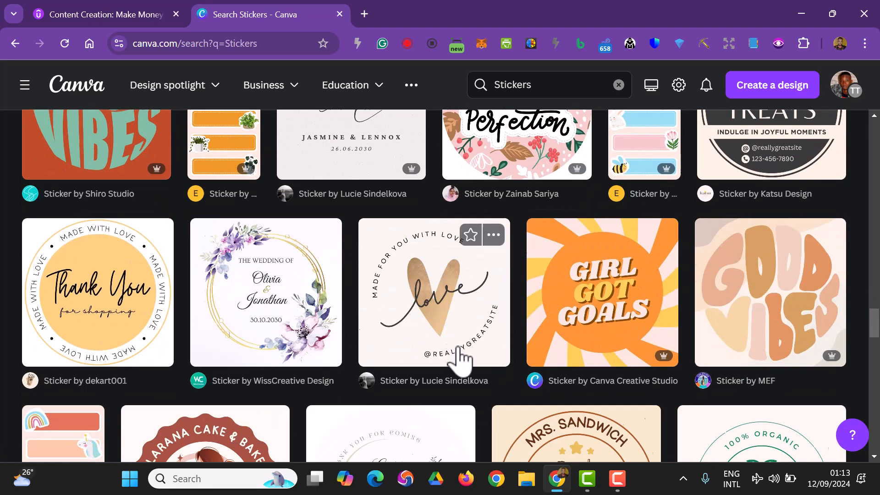
pyautogui.scroll(-3, 436, 316)
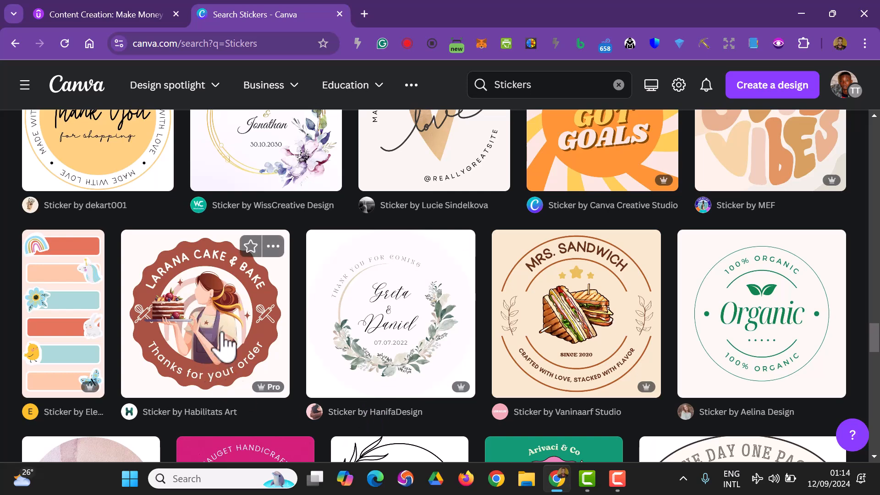
pyautogui.scroll(-4, 224, 351)
pyautogui.scroll(-3, 228, 348)
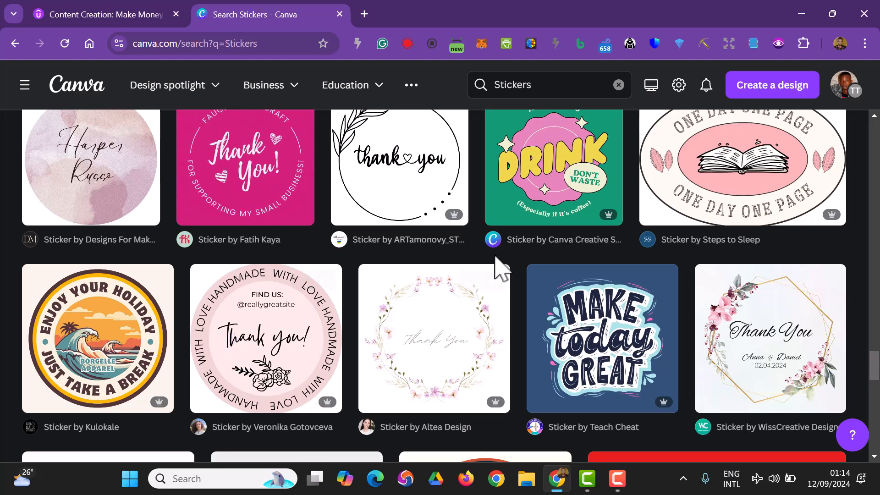
pyautogui.scroll(-14, 416, 364)
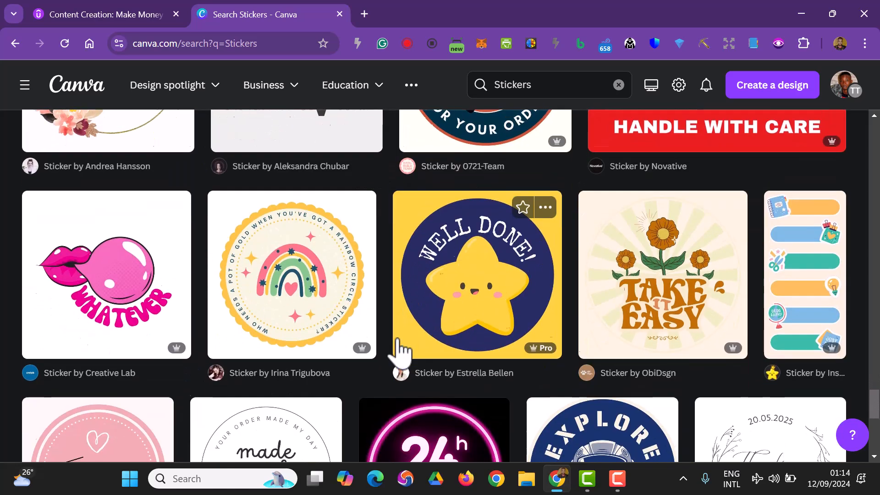
pyautogui.scroll(-4, 399, 350)
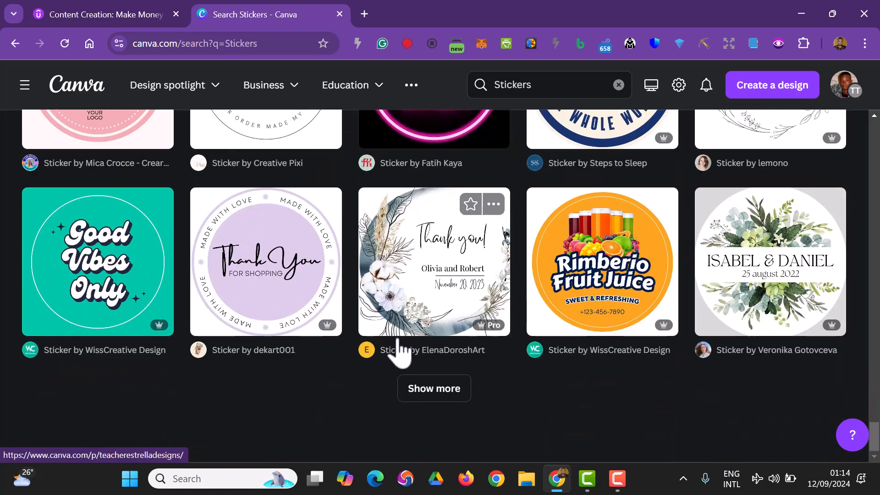
# Preview the Colourful Fruit Juice Drink Circle Sticker template and review the similar templates, including which ones require Pro
pyautogui.click(624, 286)
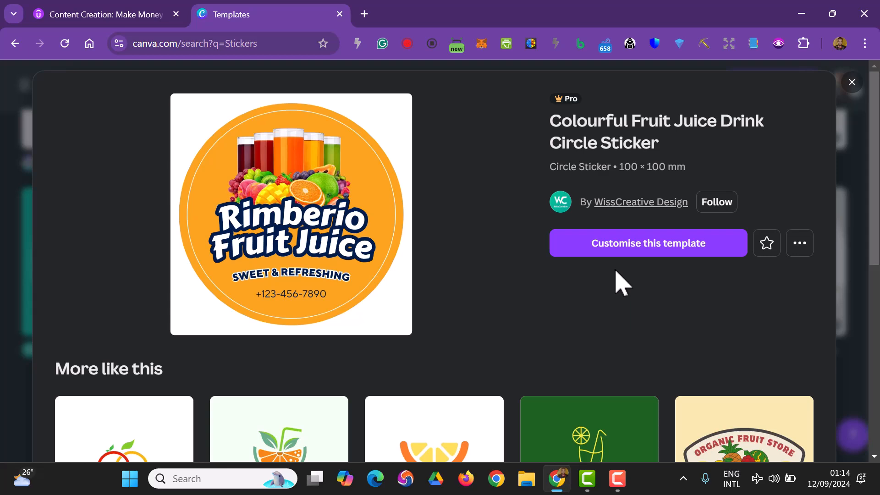
pyautogui.scroll(-3, 616, 275)
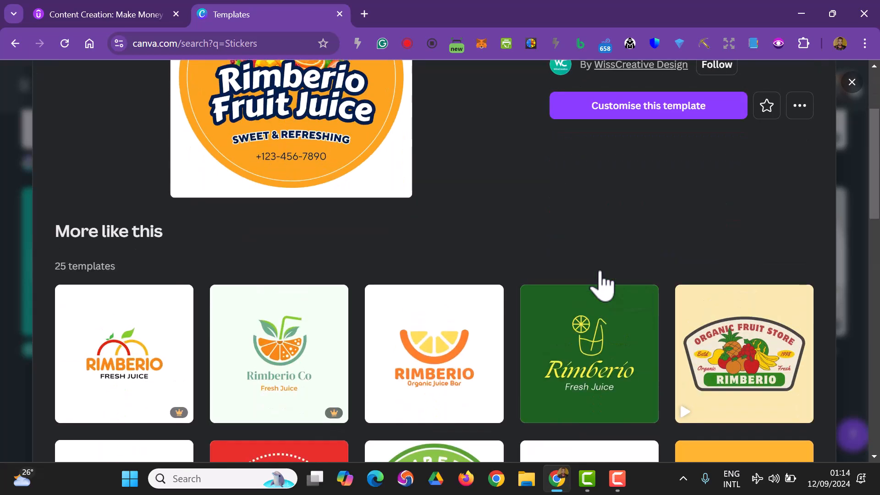
pyautogui.scroll(3, 601, 275)
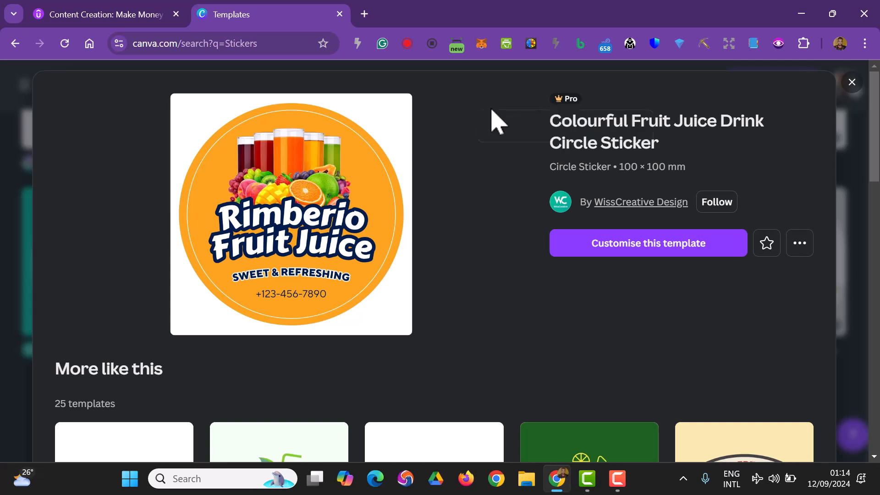
pyautogui.scroll(-1, 472, 211)
pyautogui.scroll(-5, 560, 281)
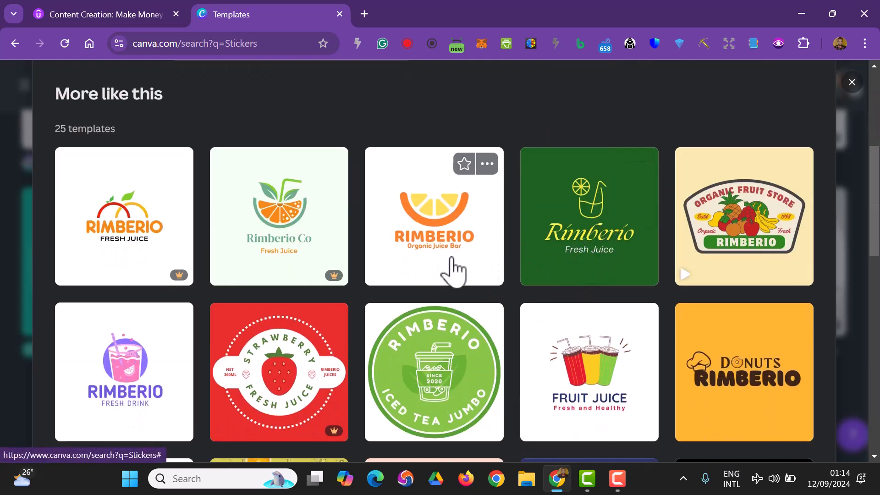
pyautogui.moveTo(326, 275)
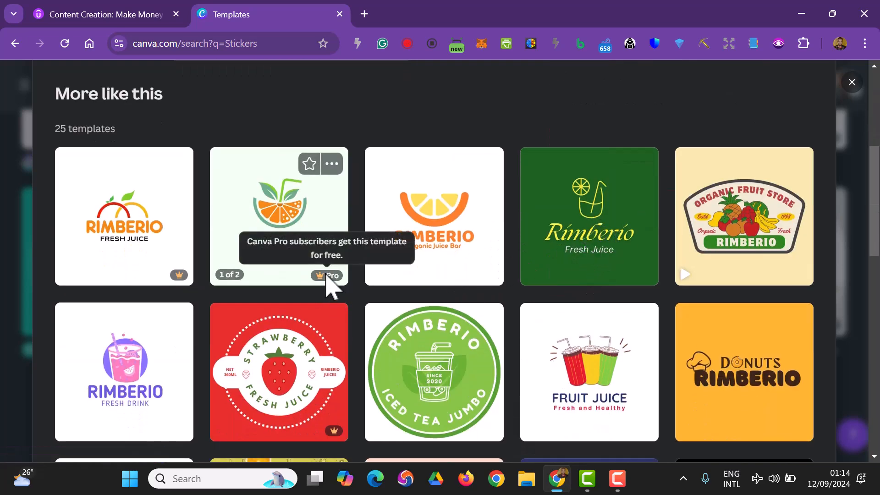
pyautogui.scroll(-2, 550, 330)
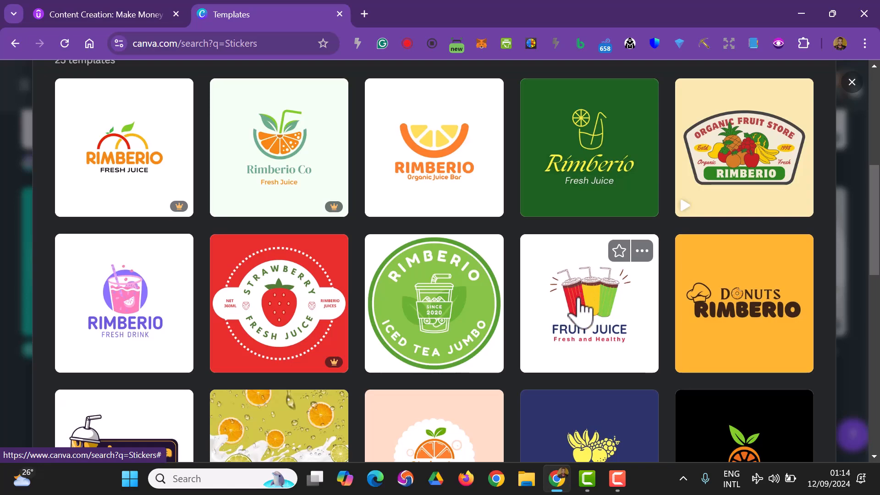
pyautogui.scroll(-6, 585, 324)
# Choose the Colorful Modern Illustrated Fresh Juice Logo among the similar templates and open it for customising
pyautogui.scroll(4, 599, 315)
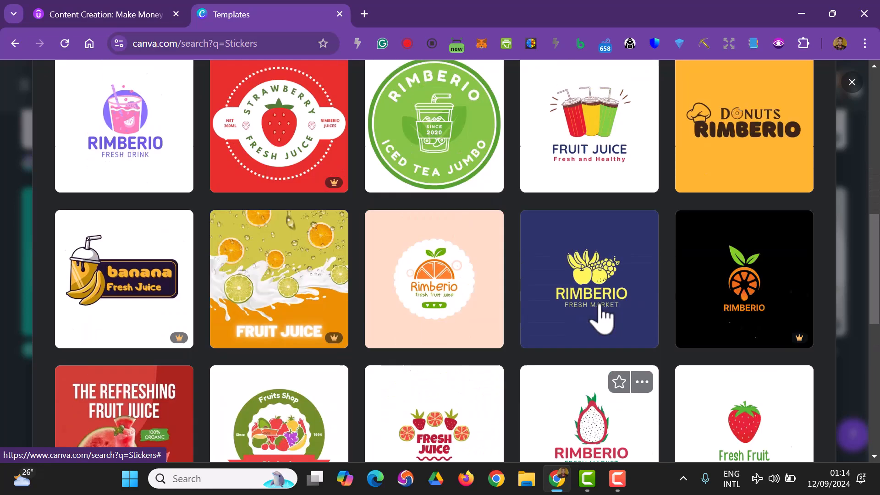
pyautogui.scroll(2, 596, 303)
pyautogui.click(591, 292)
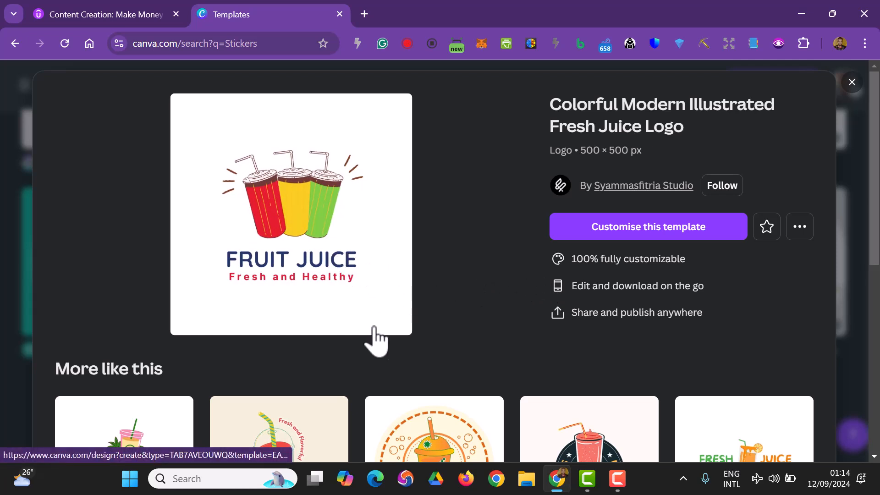
pyautogui.click(602, 232)
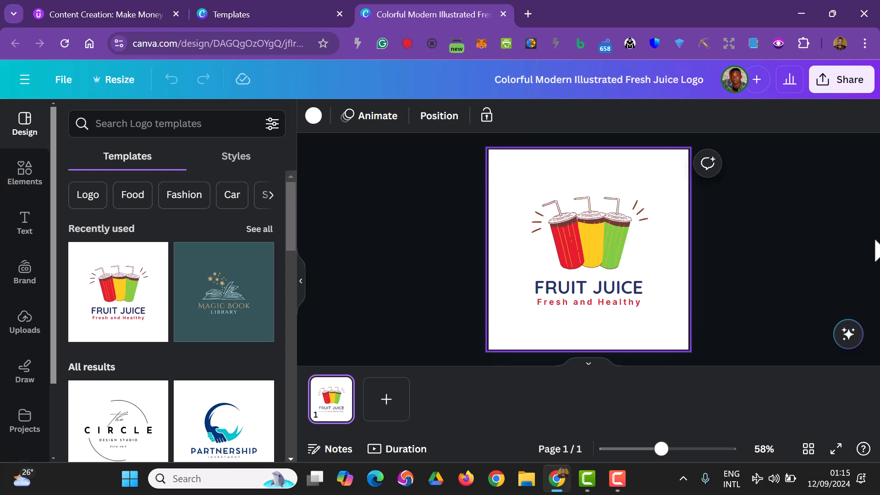
# Pull the overlapping red, yellow and green cups apart to separate places on the page
pyautogui.moveTo(661, 448)
pyautogui.mouseDown()
pyautogui.moveTo(692, 449)
pyautogui.moveTo(665, 449)
pyautogui.mouseUp()
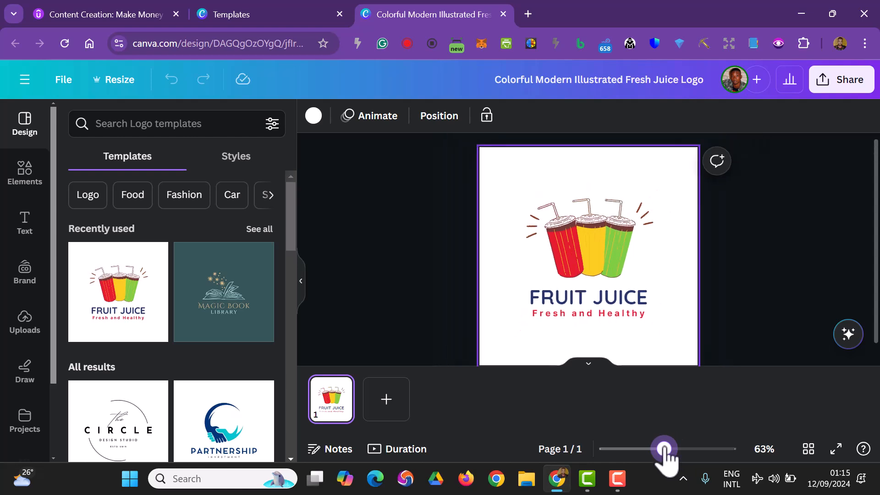
pyautogui.click(611, 248)
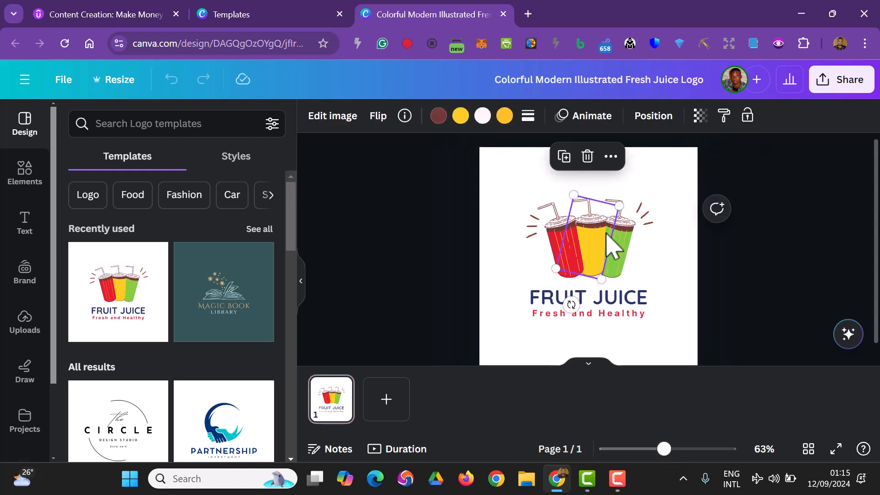
pyautogui.moveTo(601, 243); pyautogui.dragTo(660, 234)
pyautogui.moveTo(564, 243); pyautogui.dragTo(502, 180)
pyautogui.moveTo(601, 182); pyautogui.dragTo(587, 217)
pyautogui.moveTo(659, 215); pyautogui.dragTo(682, 273)
# Move the two accent-line graphics out towards the page sides and shift the FRUIT JUICE heading and its tagline lower
pyautogui.moveTo(647, 215); pyautogui.dragTo(678, 191)
pyautogui.moveTo(536, 228); pyautogui.dragTo(494, 285)
pyautogui.moveTo(556, 298); pyautogui.dragTo(577, 274)
pyautogui.moveTo(584, 322); pyautogui.dragTo(568, 352)
pyautogui.moveTo(559, 287); pyautogui.dragTo(552, 331)
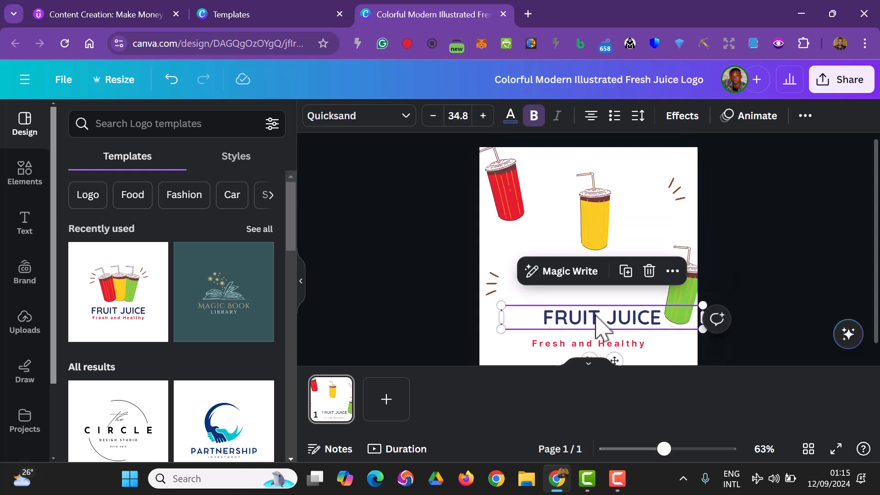
pyautogui.click(737, 231)
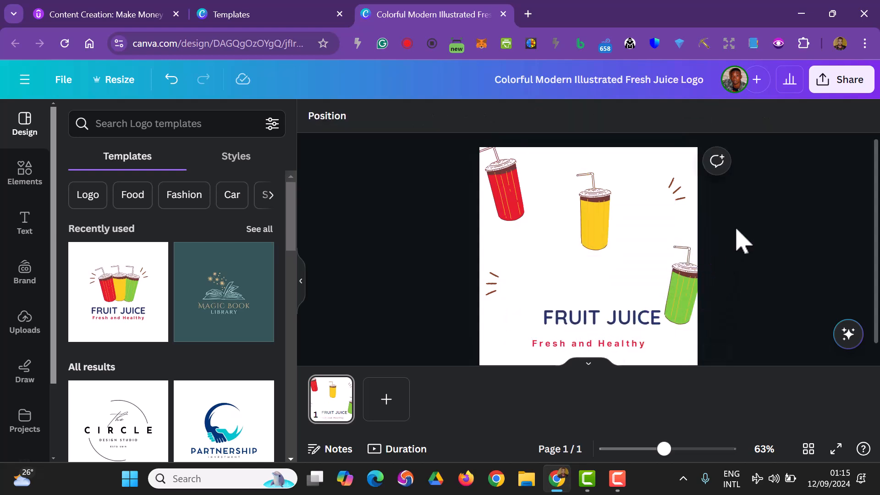
# Delete the yellow, green and red cups from the page
pyautogui.click(598, 227)
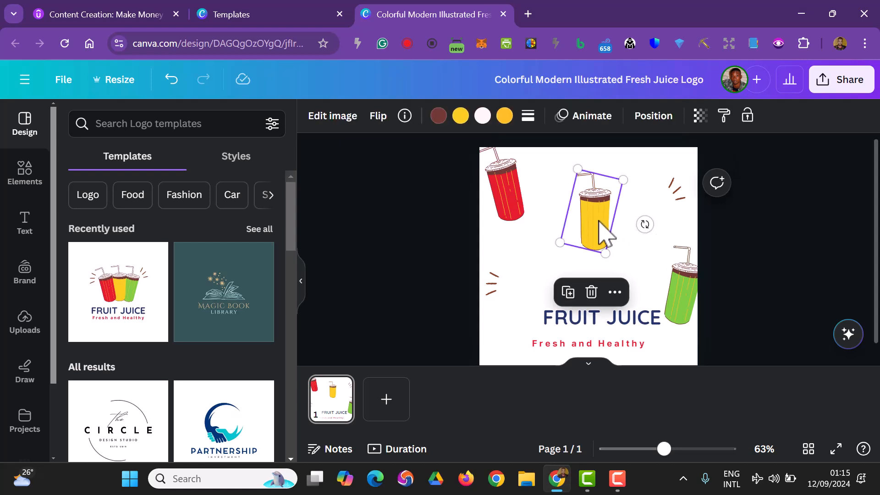
pyautogui.press('Delete')
pyautogui.click(670, 273)
pyautogui.press('Delete')
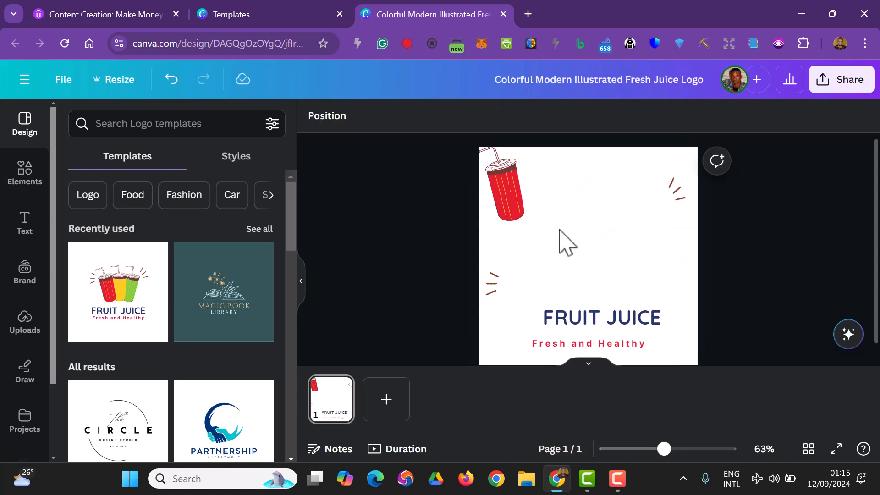
pyautogui.click(522, 212)
pyautogui.press('Delete')
# Move the left accent lines up near the page's upper-left corner, level with the right accent lines
pyautogui.moveTo(487, 283); pyautogui.dragTo(513, 198)
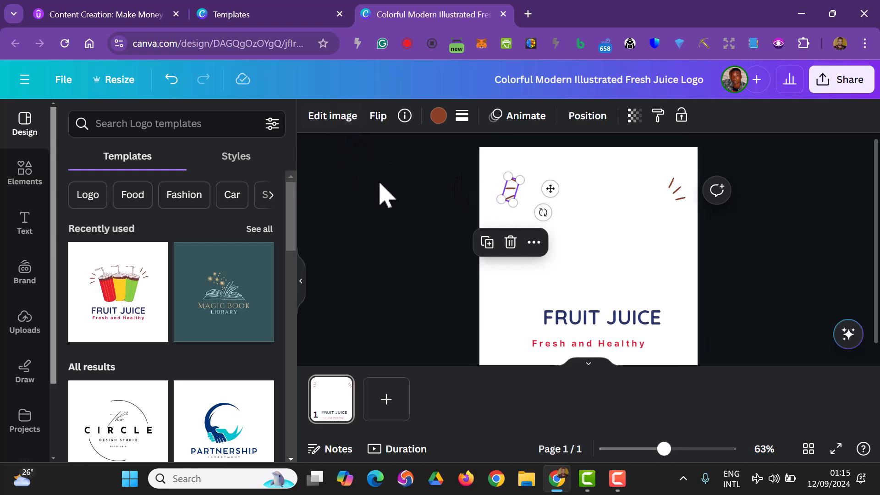
pyautogui.click(625, 282)
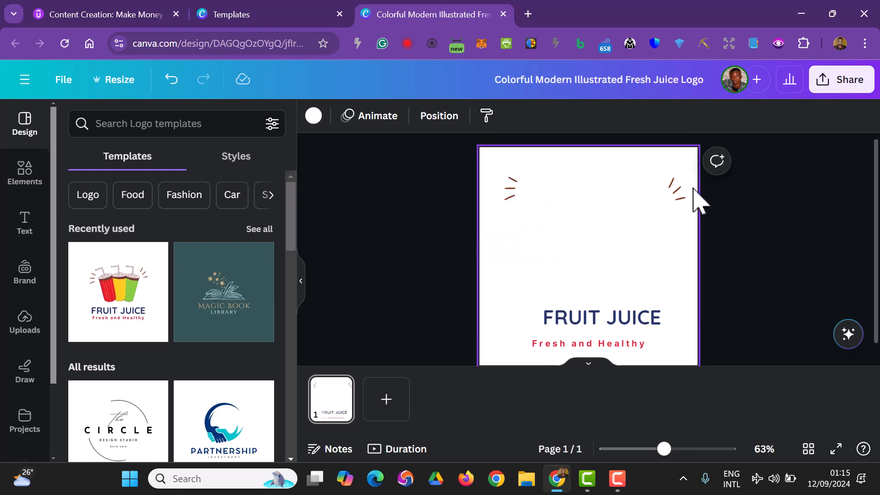
pyautogui.click(676, 191)
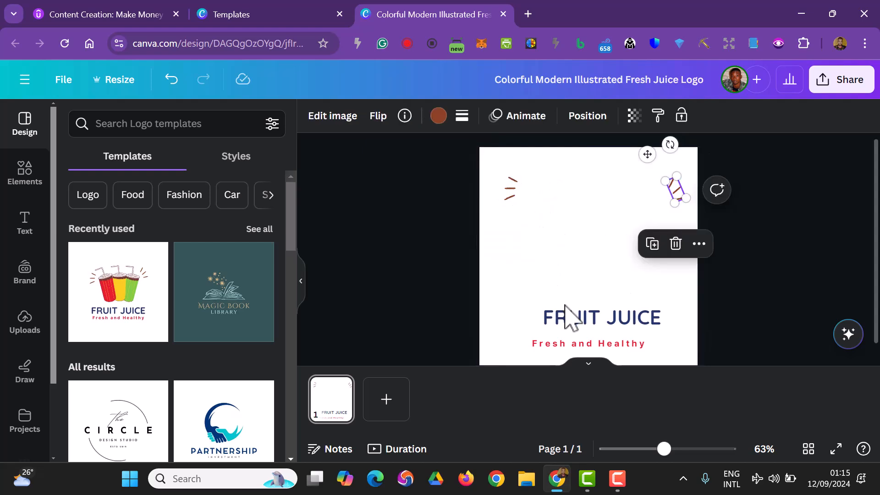
pyautogui.click(569, 321)
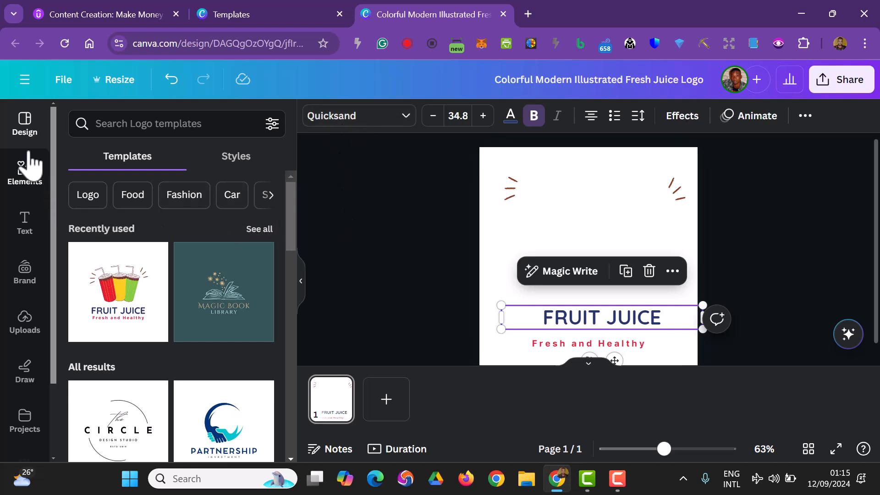
# Search the elements library for "drinks"
pyautogui.click(27, 182)
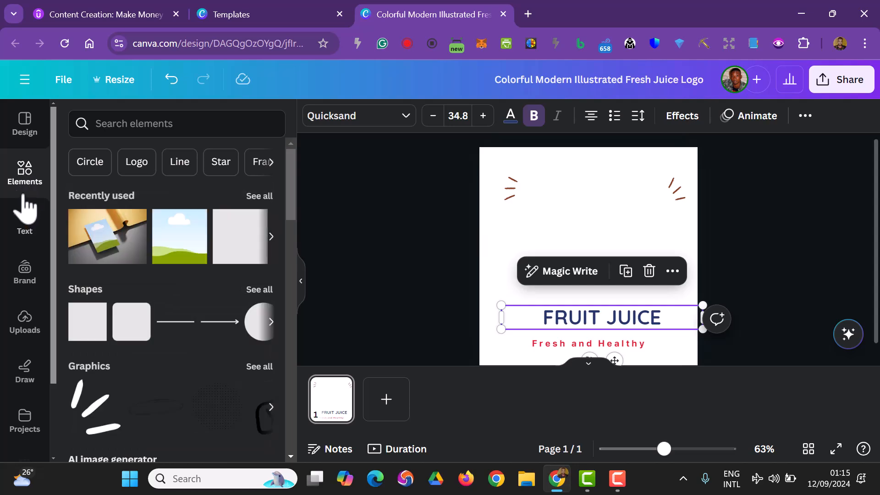
pyautogui.click(108, 122)
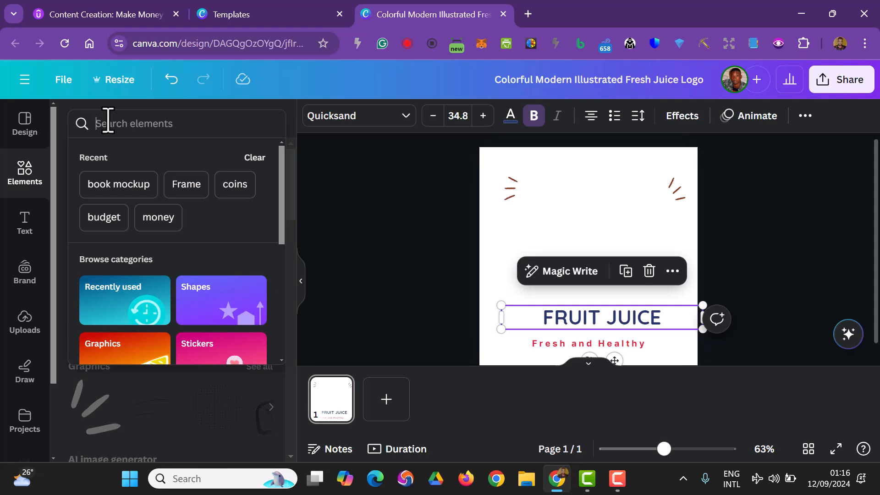
pyautogui.write('dti')
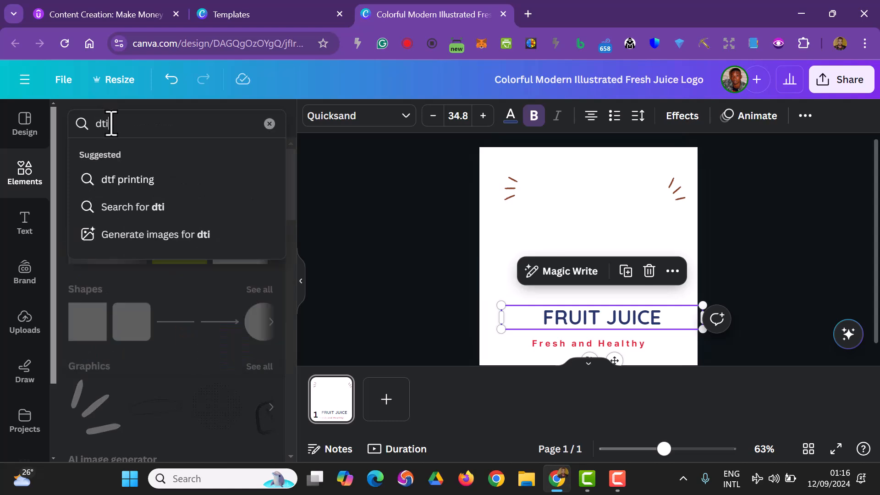
pyautogui.write('nks')
pyautogui.press('Return')
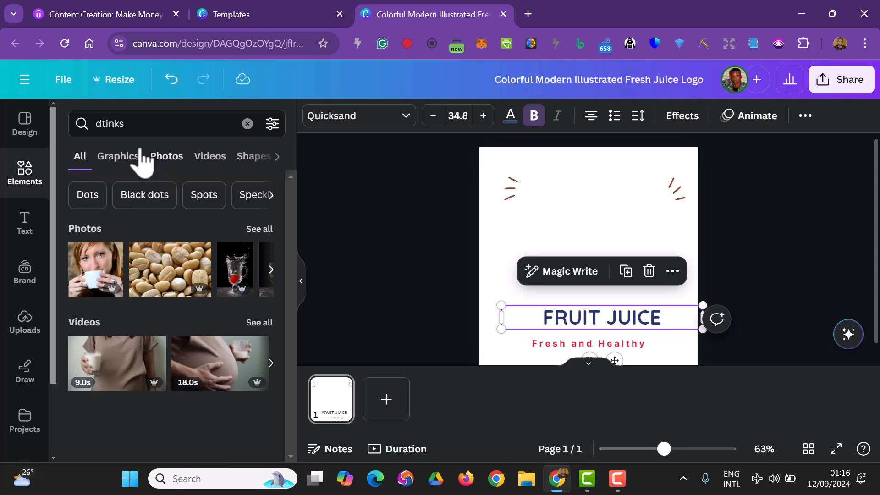
pyautogui.click(107, 124)
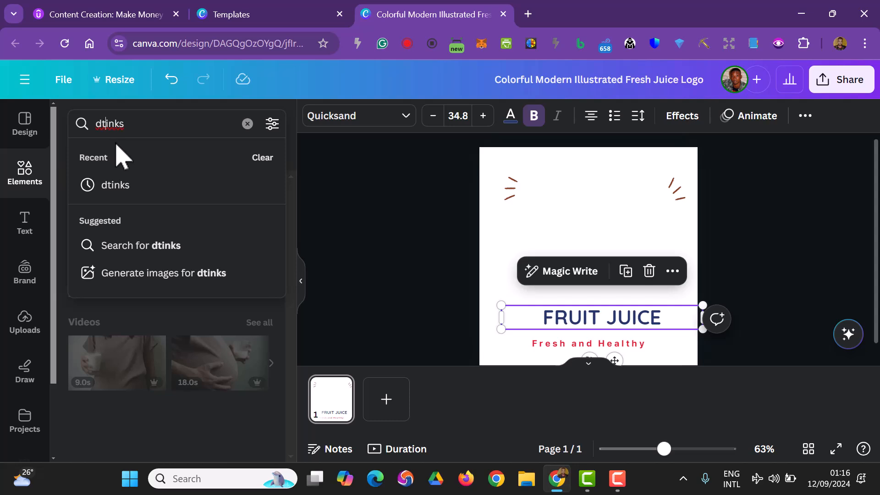
pyautogui.press('BackSpace')
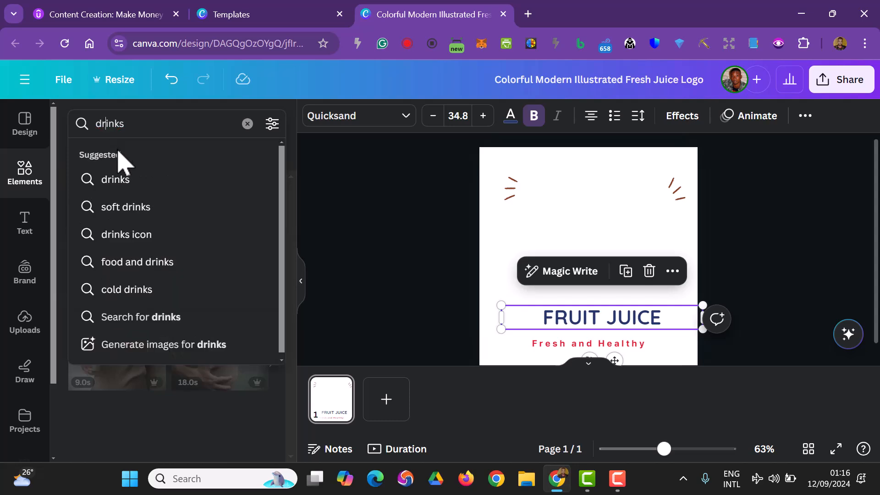
pyautogui.press('Return')
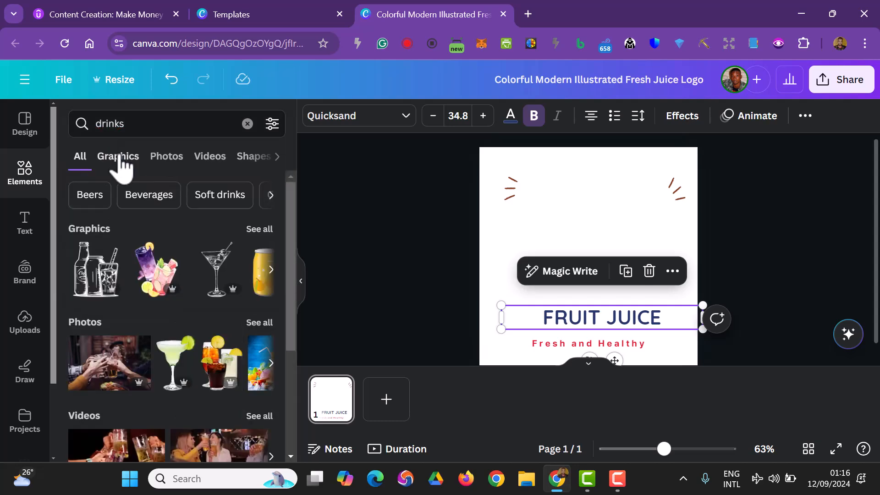
# Restrict the drinks results to graphics and add the two clinking wine glasses to the page
pyautogui.click(119, 158)
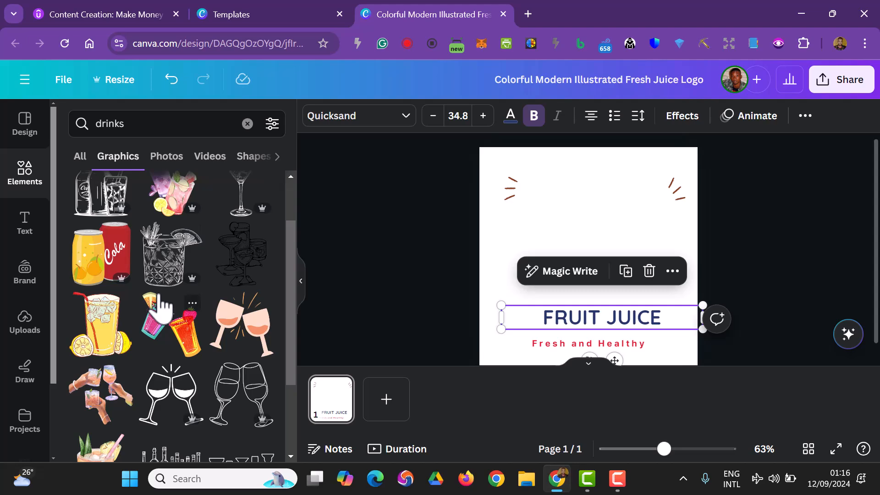
pyautogui.scroll(-4, 159, 304)
pyautogui.scroll(2, 155, 298)
pyautogui.click(255, 289)
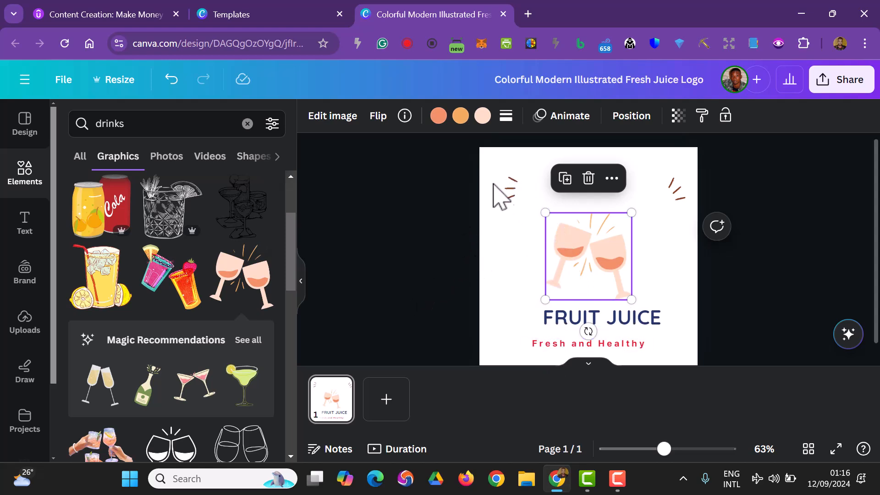
# Look up brown colours and recolour the wine inside the glasses with the reddish-brown search match
pyautogui.click(439, 116)
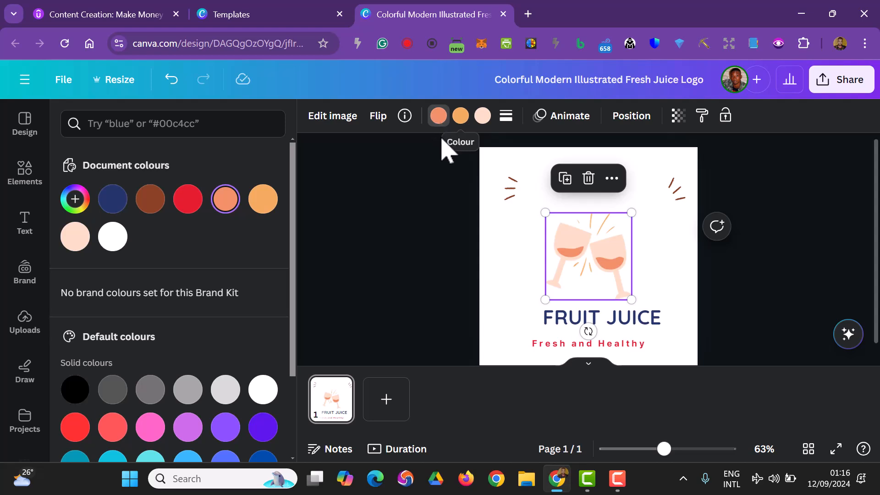
pyautogui.scroll(-3, 229, 320)
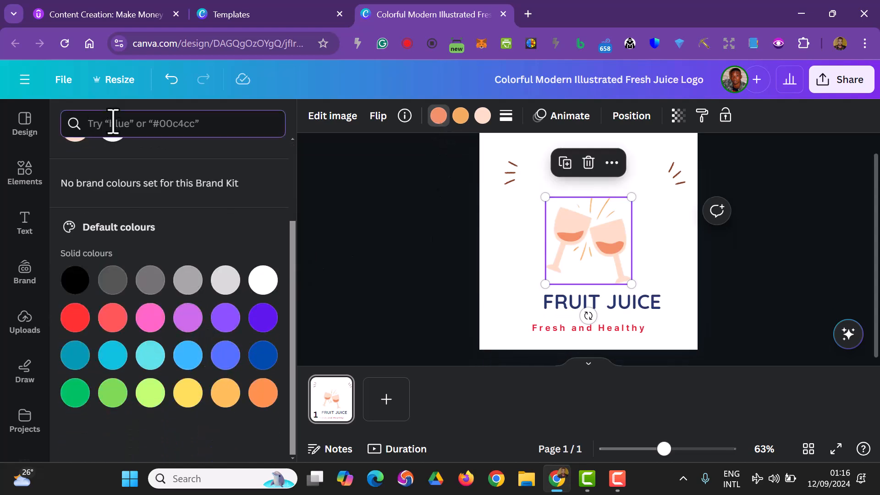
pyautogui.write('brown')
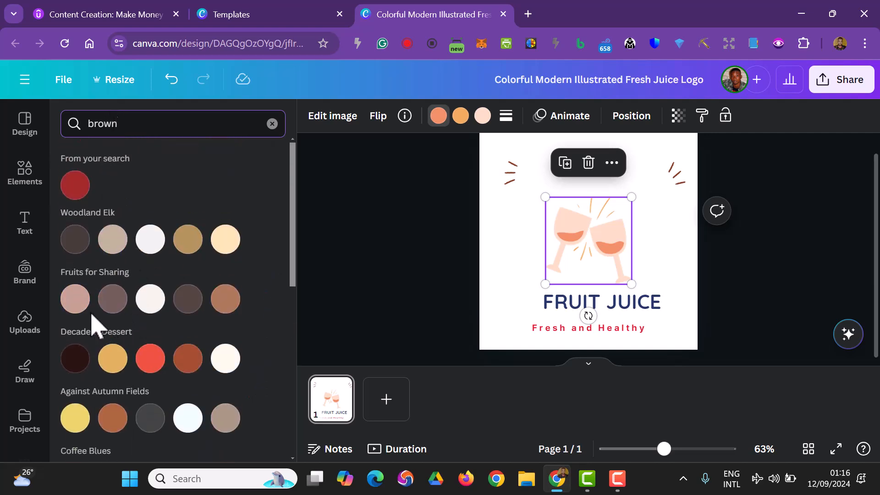
pyautogui.click(75, 359)
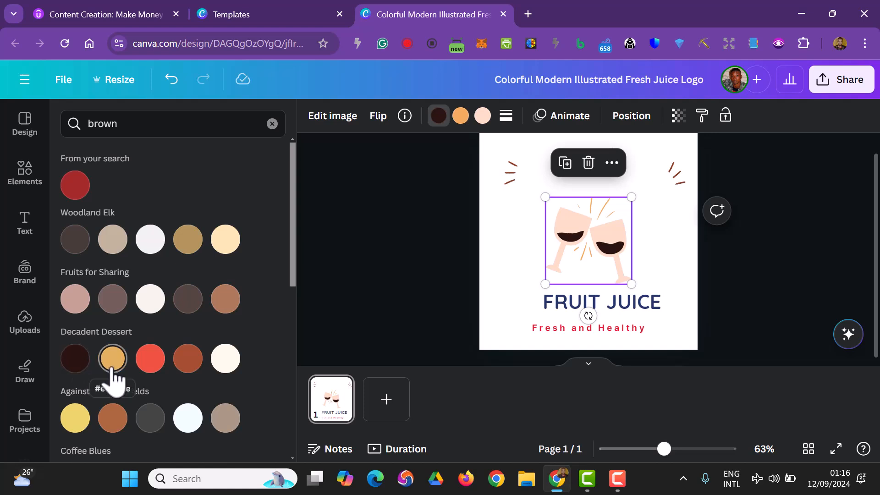
pyautogui.click(82, 192)
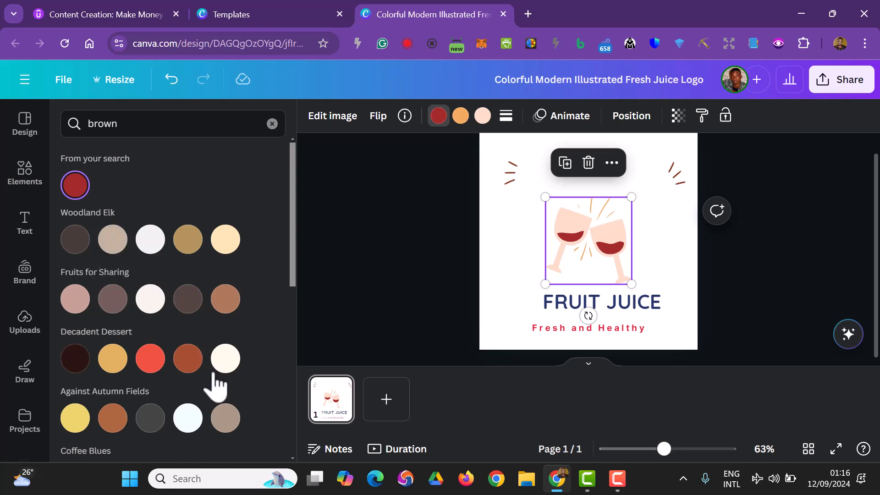
# Recolour the spark lines around the glasses with the near-black shade of the Coffee Blues palette
pyautogui.click(461, 117)
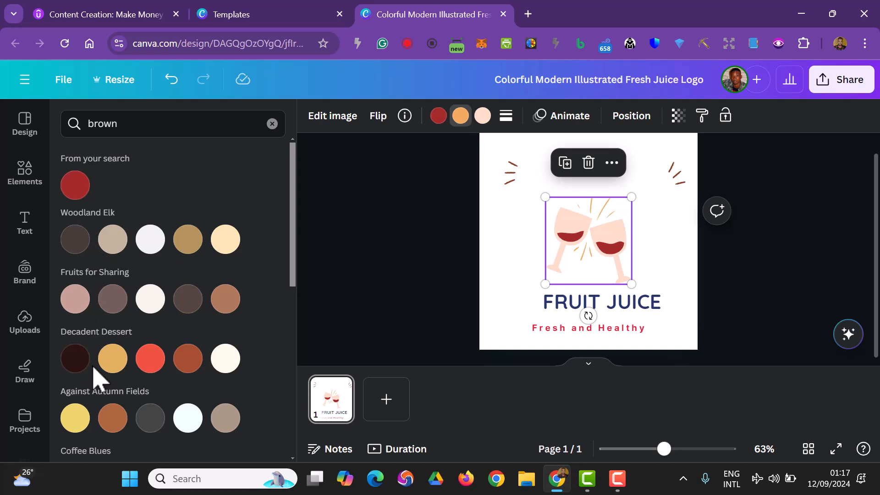
pyautogui.scroll(-3, 101, 373)
pyautogui.click(113, 340)
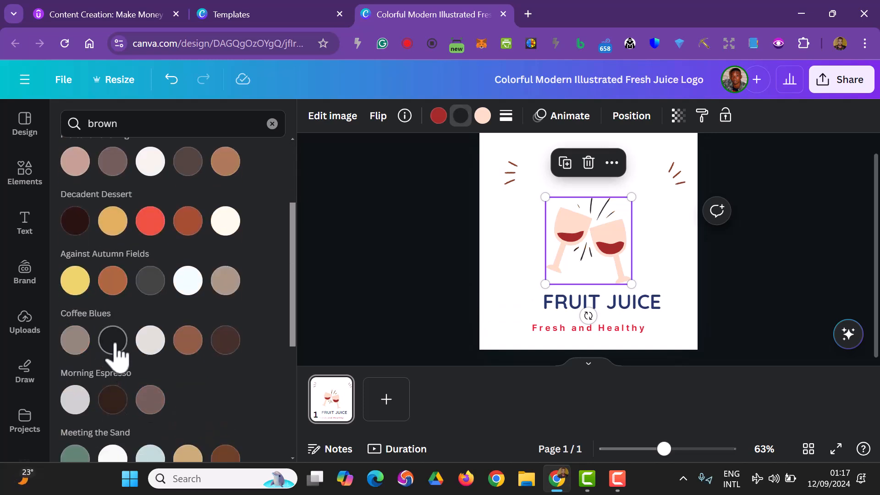
# Recolour the pale pink glass bodies with the light grey of the Morning Espresso palette and deselect the graphic
pyautogui.scroll(3, 220, 275)
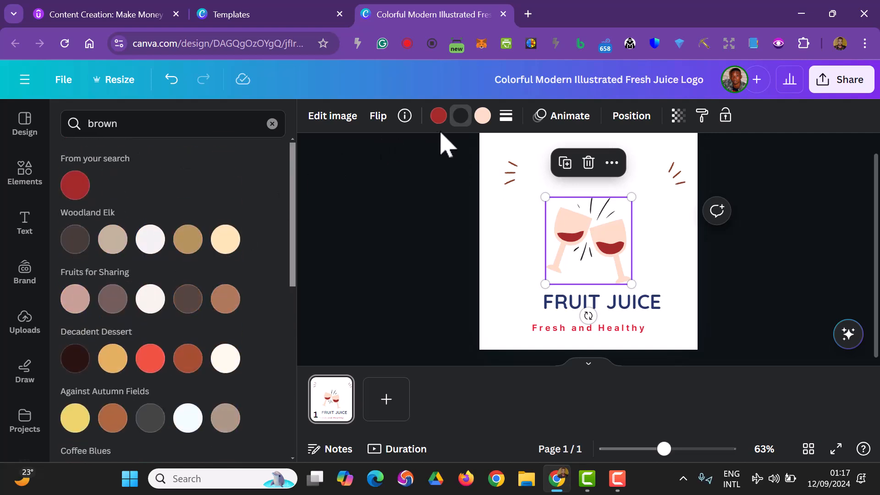
pyautogui.click(483, 131)
pyautogui.scroll(-10, 111, 220)
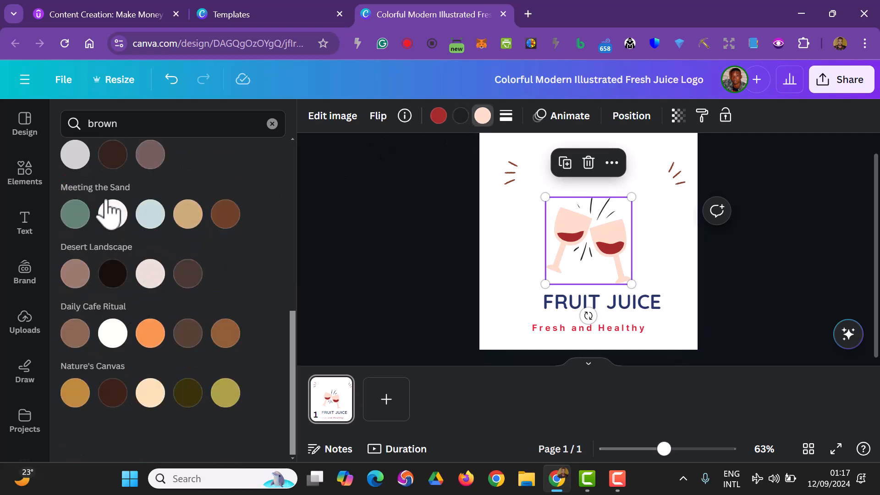
pyautogui.click(75, 155)
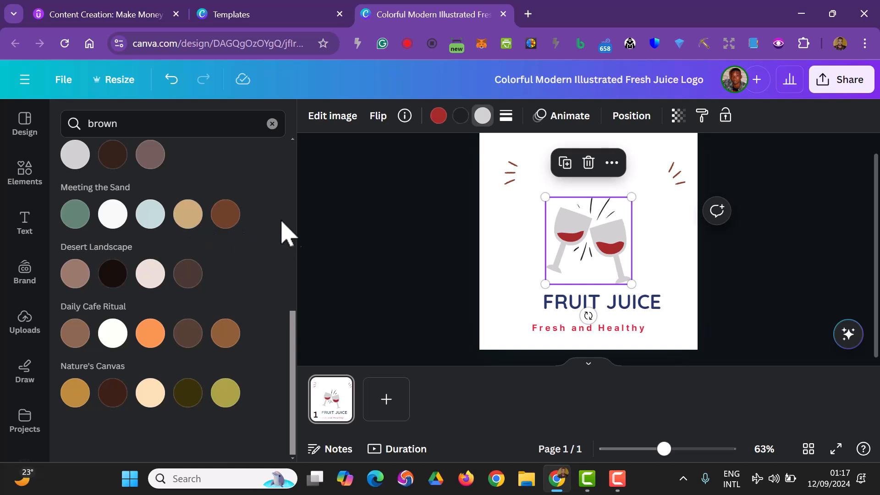
pyautogui.click(401, 236)
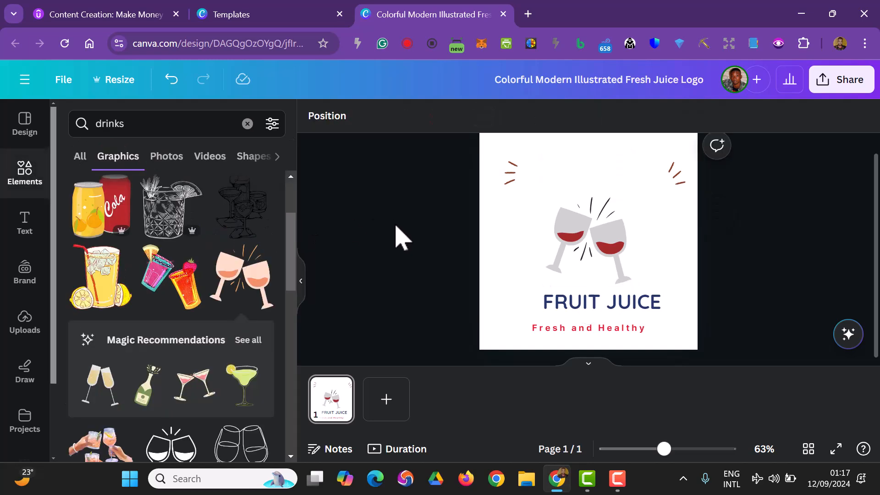
# Delete both brown accent-line graphics from the upper part of the page
pyautogui.click(511, 179)
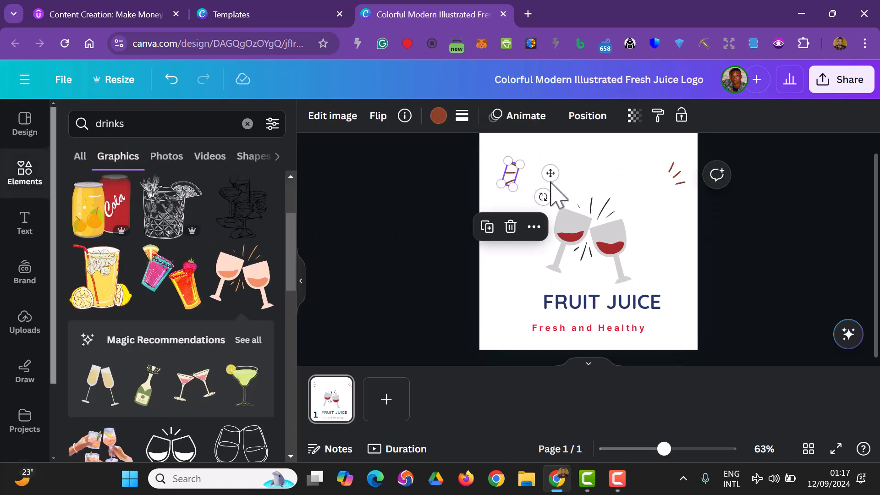
pyautogui.click(688, 188)
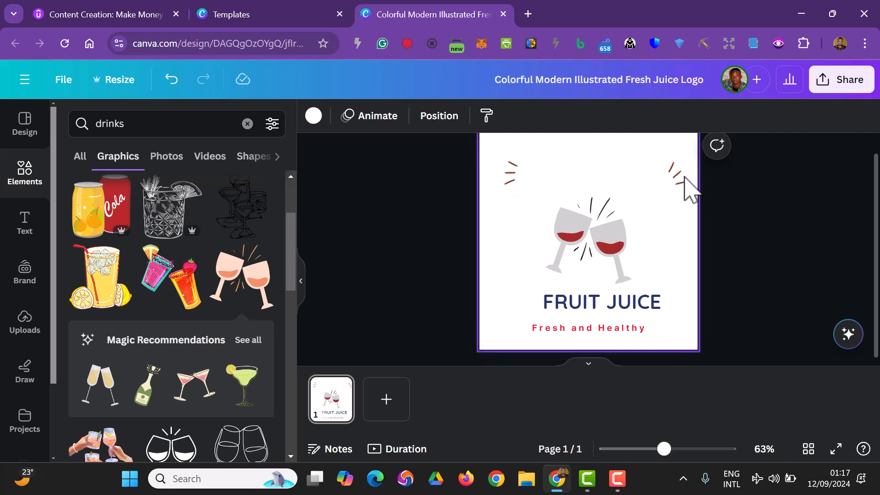
pyautogui.click(682, 180)
pyautogui.press('Delete')
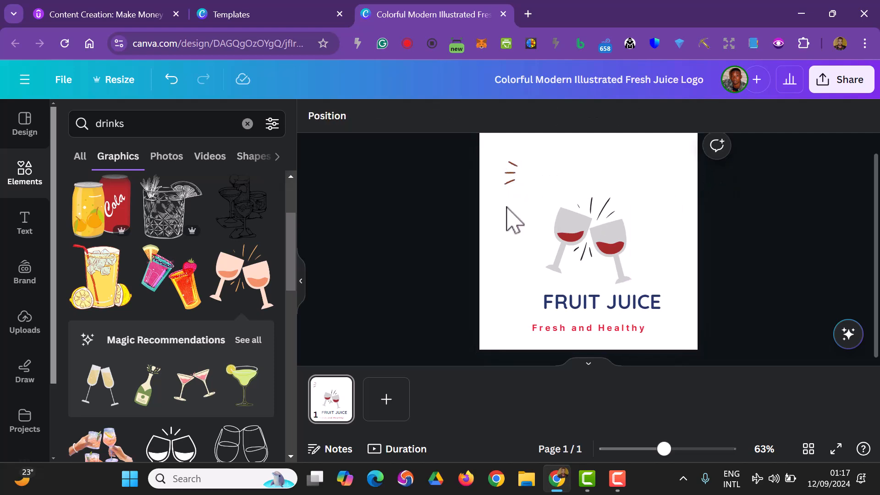
pyautogui.click(508, 183)
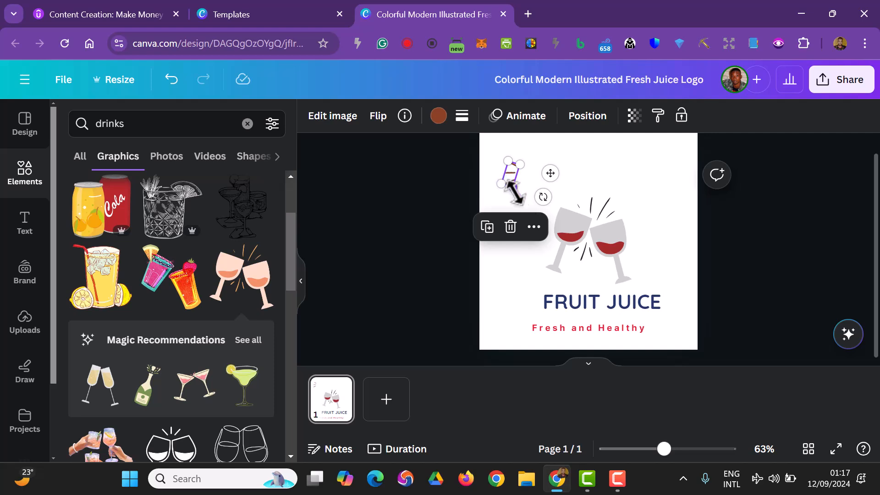
pyautogui.click(511, 227)
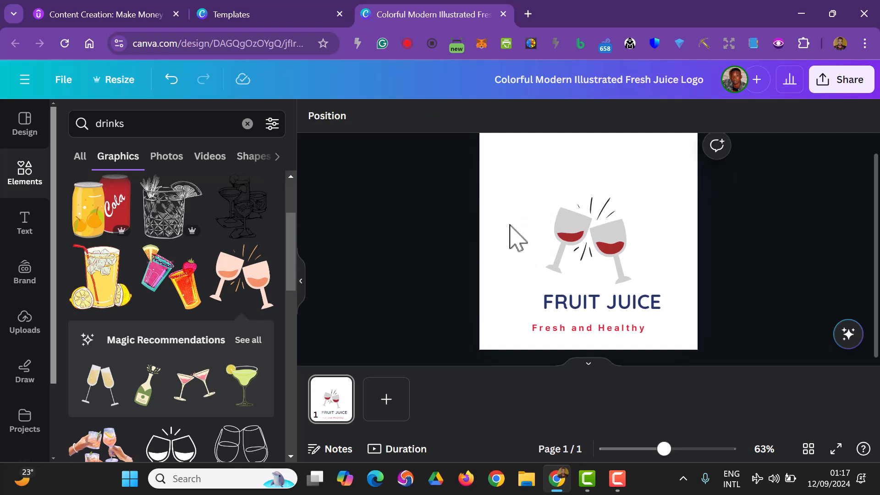
# Move the wine glasses higher on the page, enlarge them slightly and centre them horizontally
pyautogui.click(571, 248)
pyautogui.moveTo(576, 219); pyautogui.dragTo(576, 186)
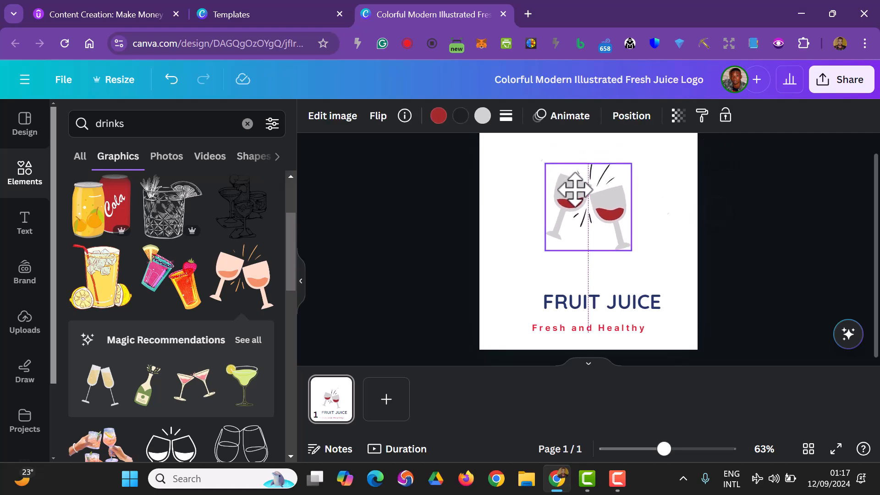
pyautogui.moveTo(546, 251); pyautogui.dragTo(531, 260)
pyautogui.moveTo(565, 210); pyautogui.dragTo(572, 213)
# Move the FRUIT JUICE heading up beneath the glasses and replace its text with LOCAL DRINK
pyautogui.moveTo(639, 308); pyautogui.dragTo(617, 286)
pyautogui.doubleClick(617, 286)
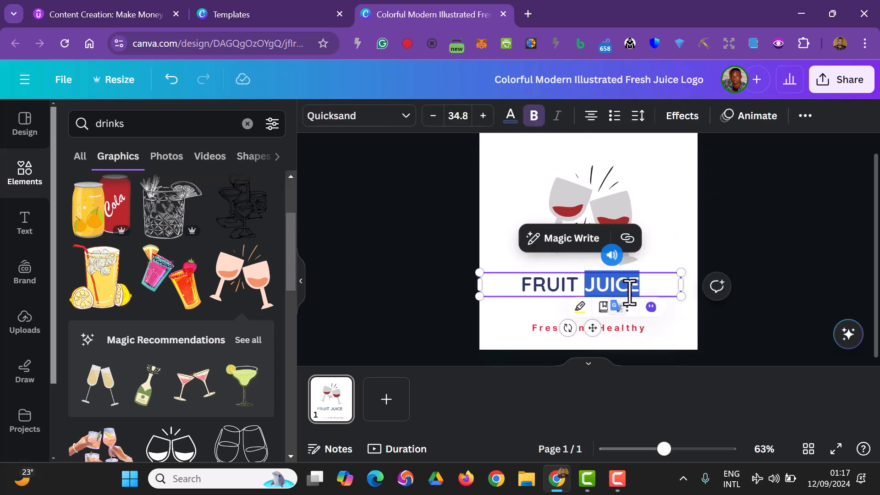
pyautogui.hotkey('ctrl', 'a')
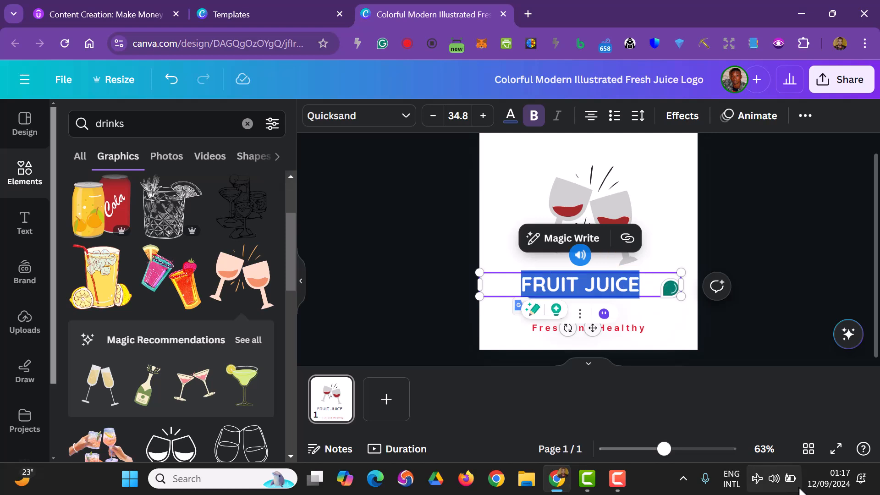
pyautogui.write('LOCAL DRINK')
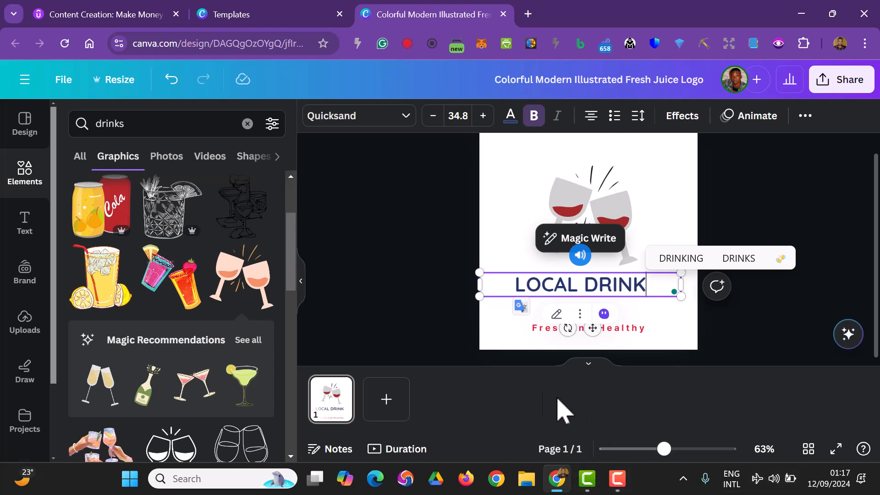
# Recolour the whole LOCAL DRINK heading with the reddish-brown document colour used for the wine
pyautogui.click(510, 117)
pyautogui.click(187, 198)
pyautogui.click(650, 285)
pyautogui.hotkey('ctrl', 'a')
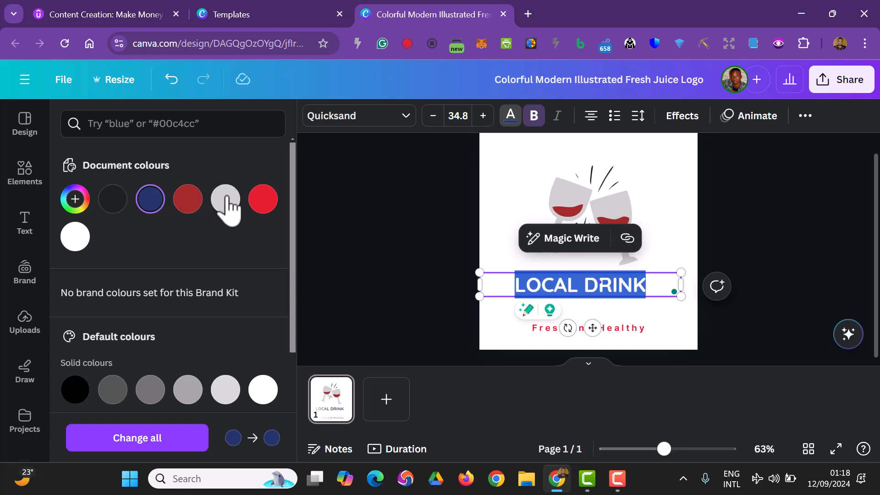
pyautogui.click(183, 206)
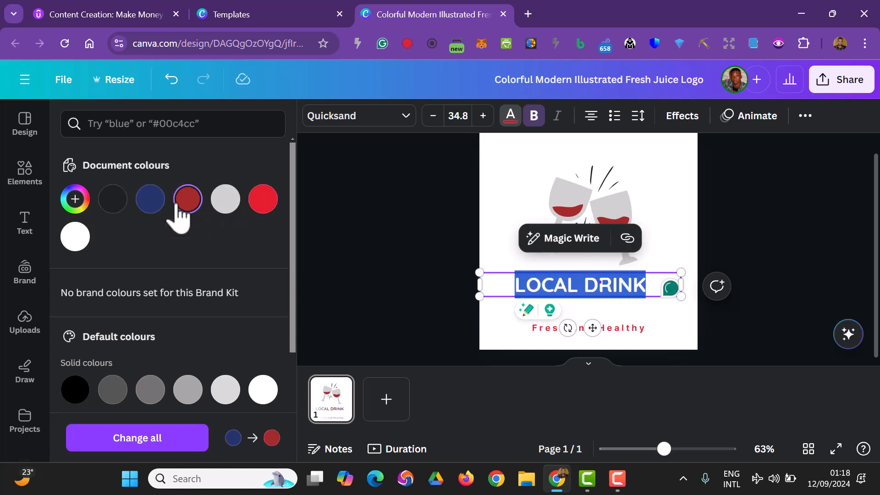
pyautogui.click(331, 260)
# Nudge the glasses up, narrow the LOCAL DRINK text box to fit its text and centre it beneath them
pyautogui.click(568, 247)
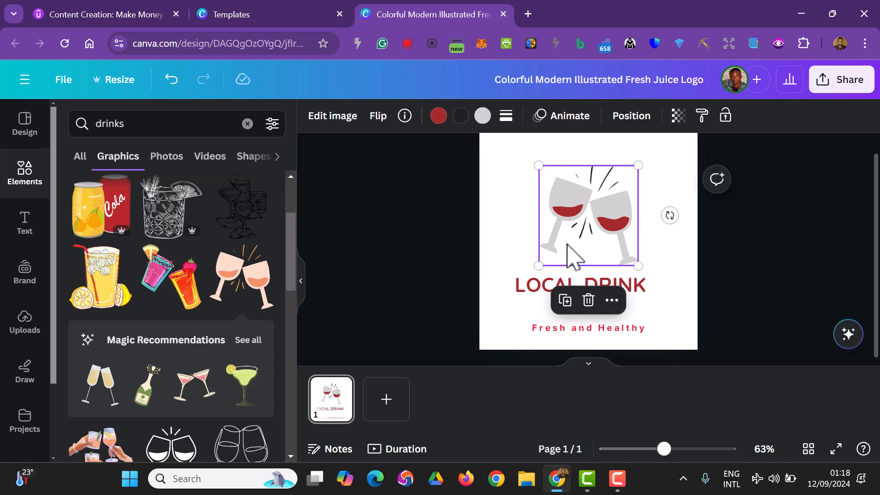
pyautogui.click(540, 285)
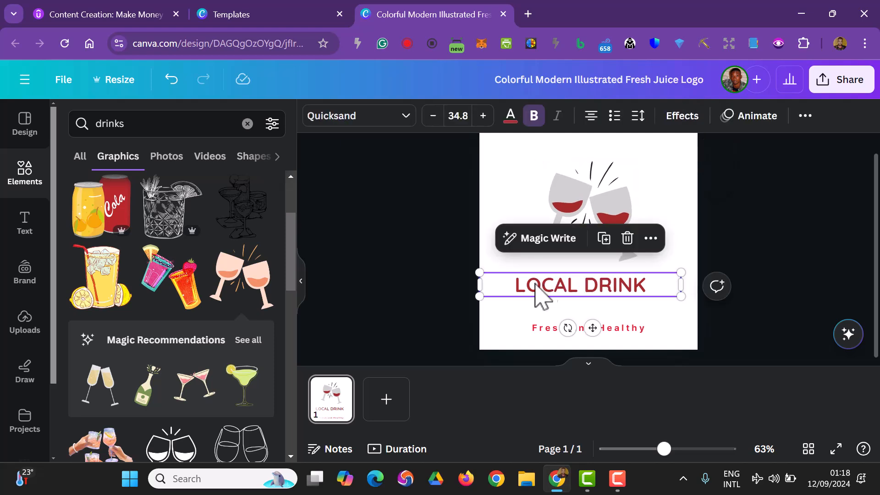
pyautogui.moveTo(472, 284); pyautogui.dragTo(553, 292)
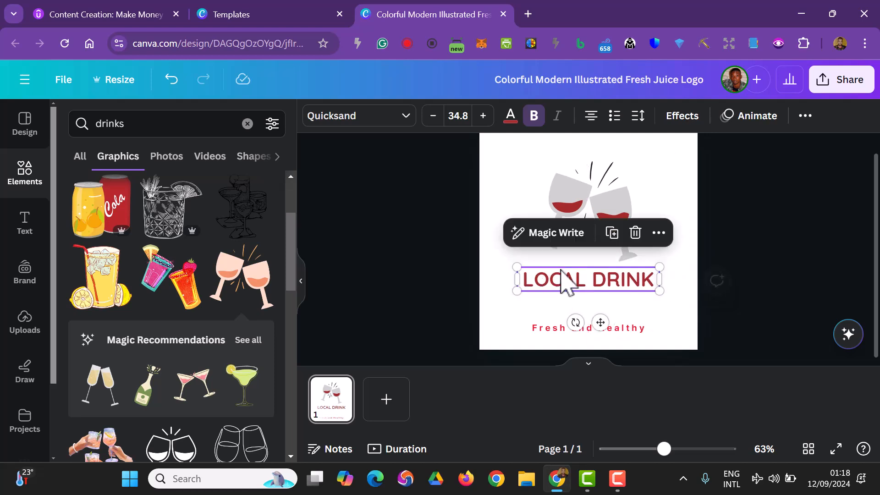
pyautogui.click(580, 206)
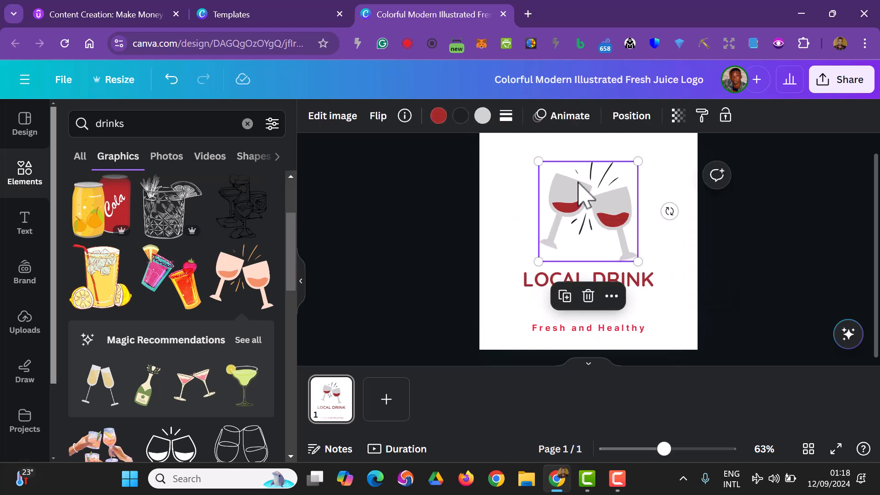
# Align the wine glasses graphic and the LOCAL DRINK heading to the horizontal centre of the page
pyautogui.rightClick(580, 189)
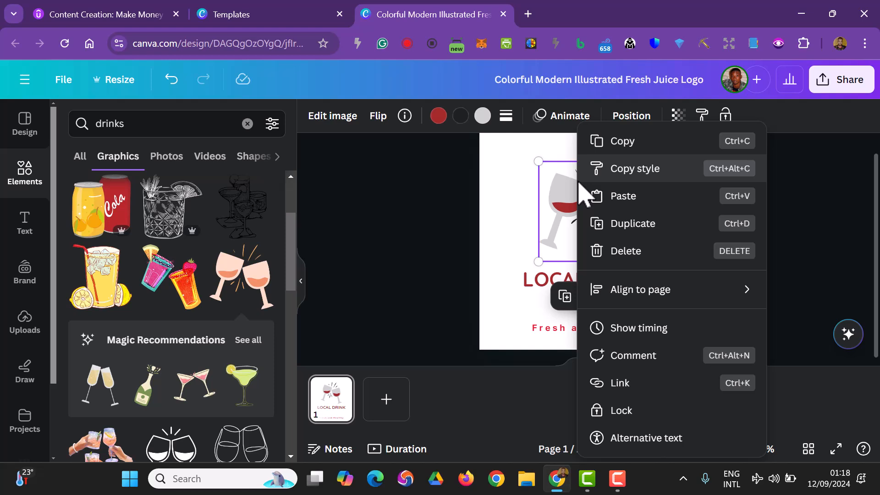
pyautogui.moveTo(638, 303)
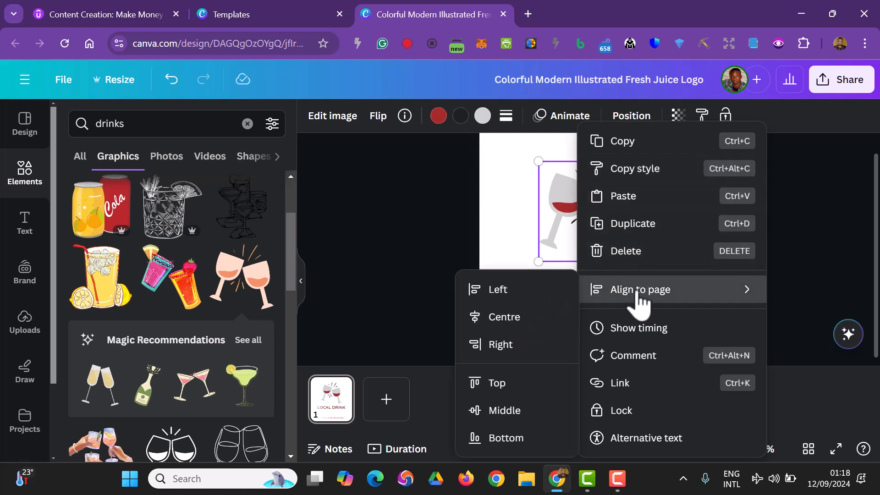
pyautogui.click(525, 324)
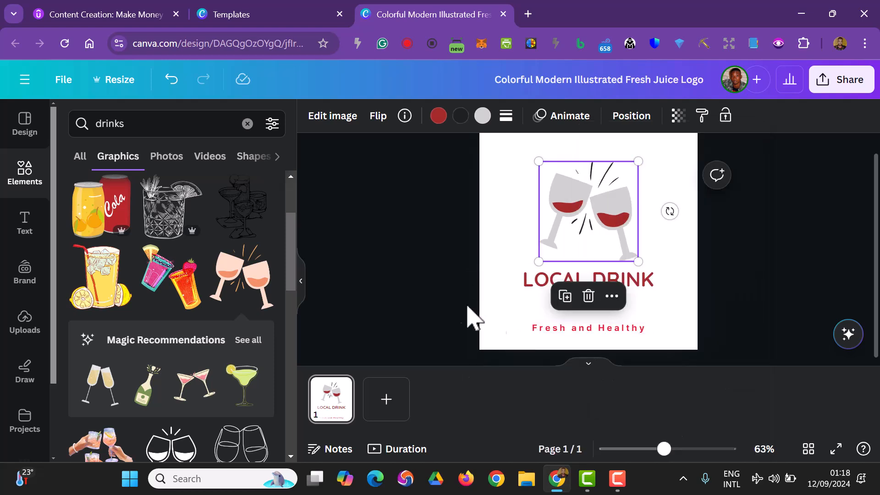
pyautogui.click(445, 295)
pyautogui.click(571, 280)
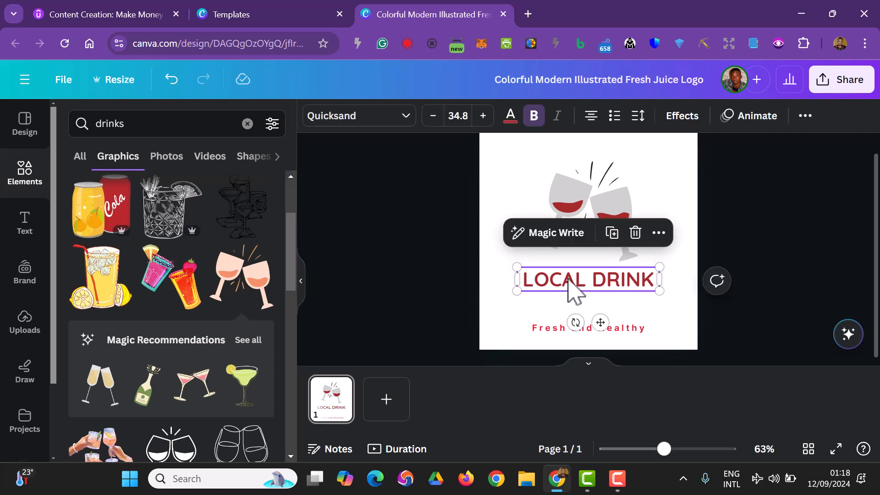
pyautogui.click(657, 234)
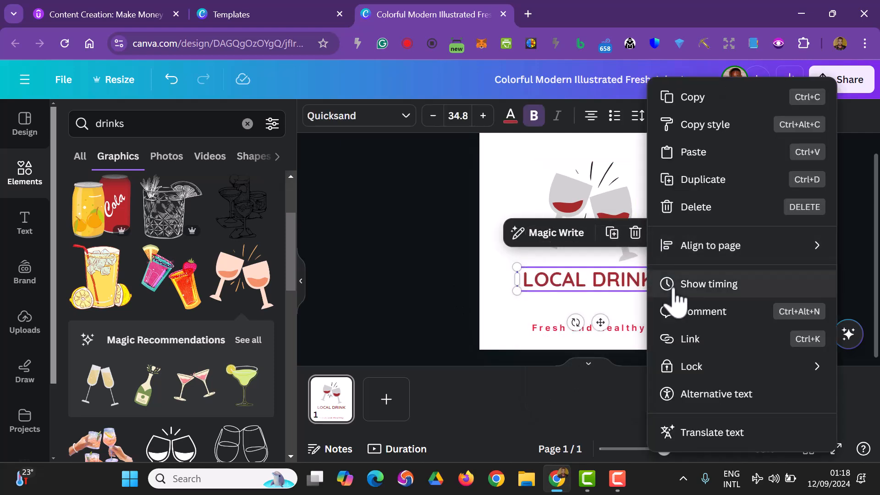
pyautogui.moveTo(696, 255)
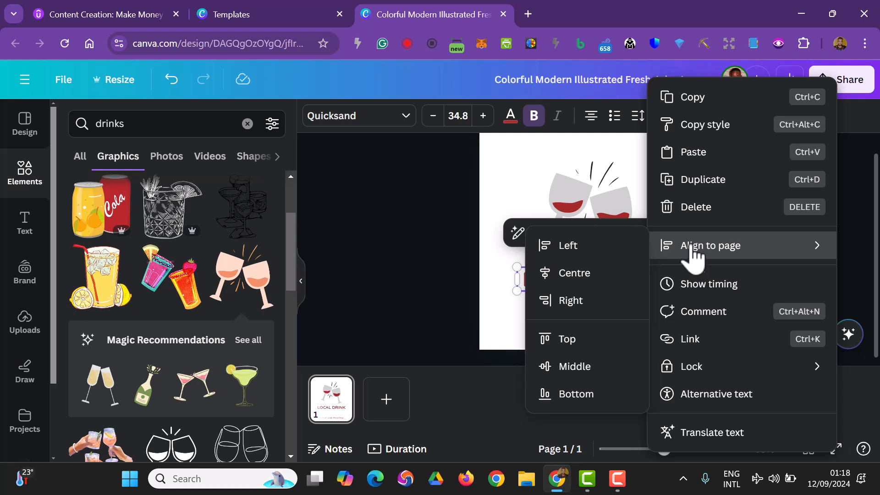
pyautogui.click(599, 277)
pyautogui.click(436, 321)
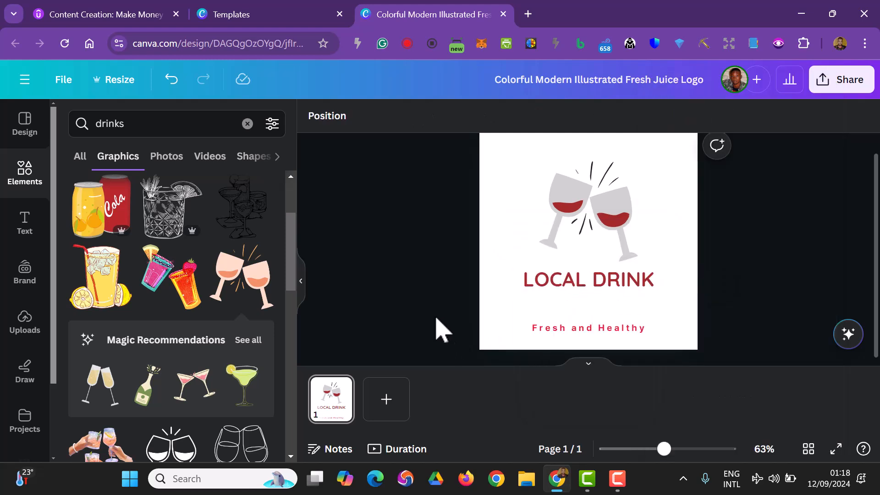
# Place the tagline directly beneath LOCAL DRINK as a single line reading "...Fresh and Health...." and set its font size to 12
pyautogui.moveTo(555, 329)
pyautogui.mouseDown()
pyautogui.moveTo(526, 304)
pyautogui.moveTo(527, 283)
pyautogui.moveTo(532, 298)
pyautogui.mouseUp()
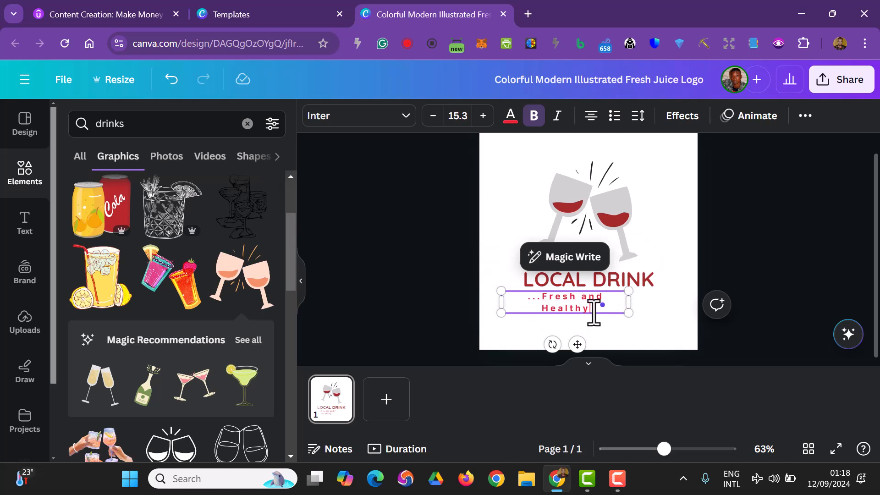
pyautogui.moveTo(628, 302); pyautogui.dragTo(678, 298)
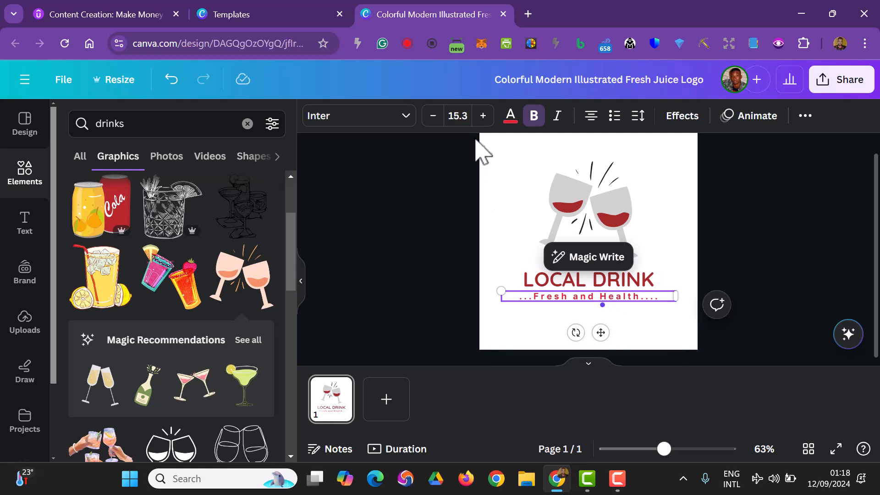
pyautogui.click(458, 116)
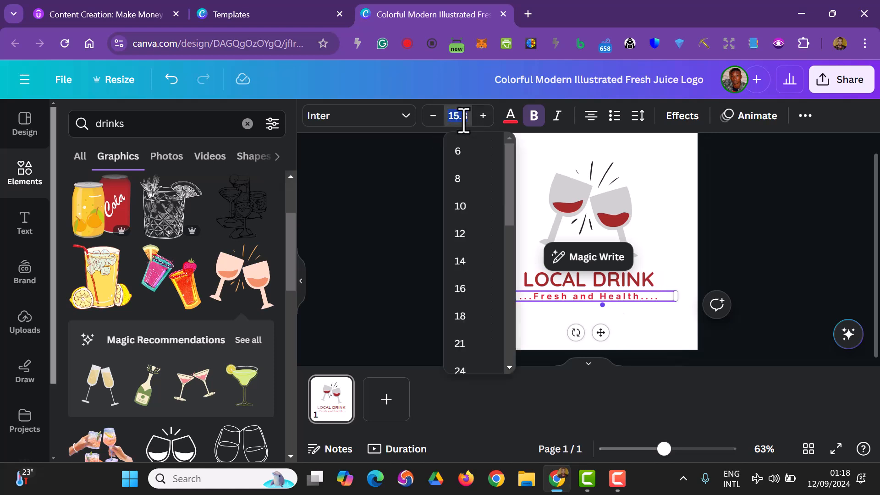
pyautogui.click(468, 191)
pyautogui.click(455, 115)
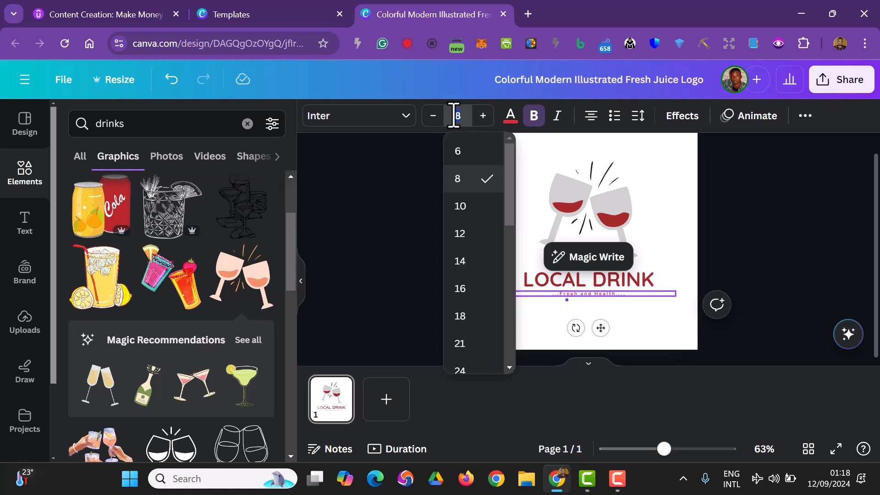
pyautogui.click(465, 234)
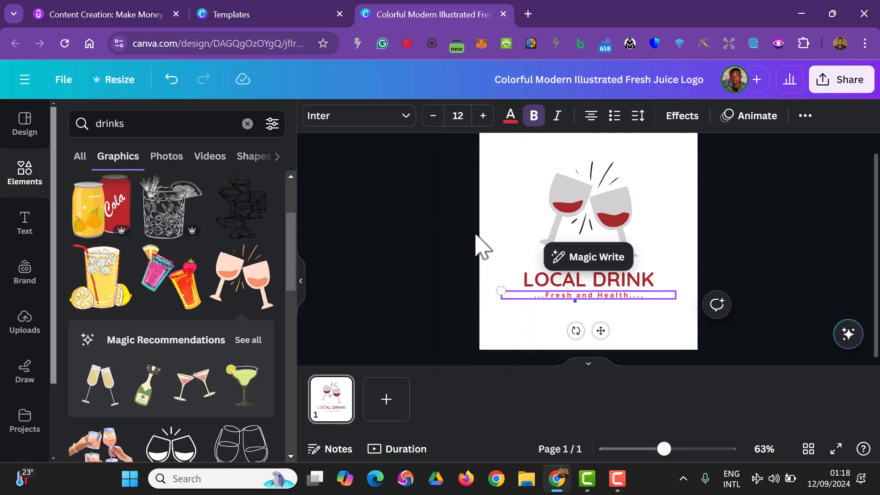
# Recolour the whole tagline beneath LOCAL DRINK with the default solid black
pyautogui.click(510, 117)
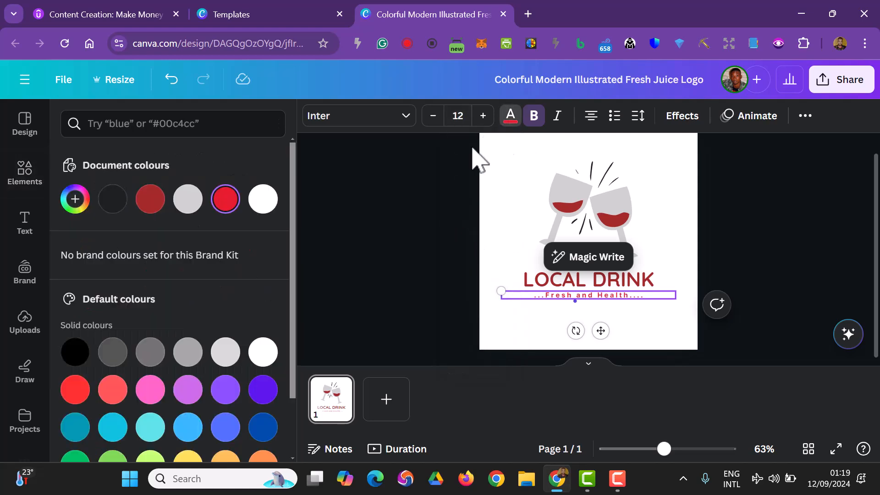
pyautogui.click(83, 361)
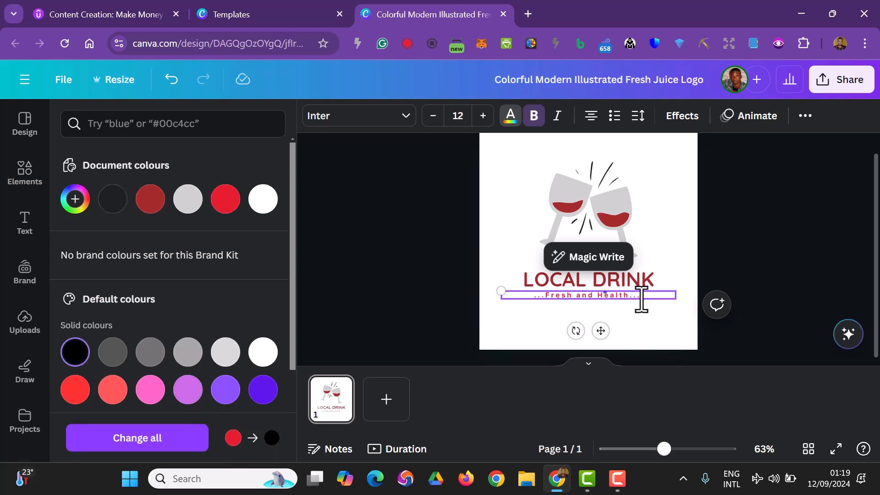
pyautogui.tripleClick(643, 298)
pyautogui.click(76, 354)
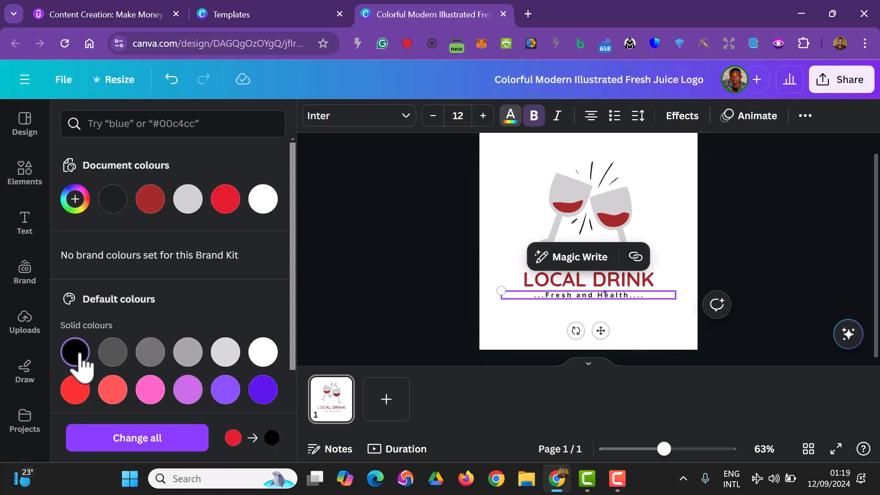
pyautogui.click(359, 310)
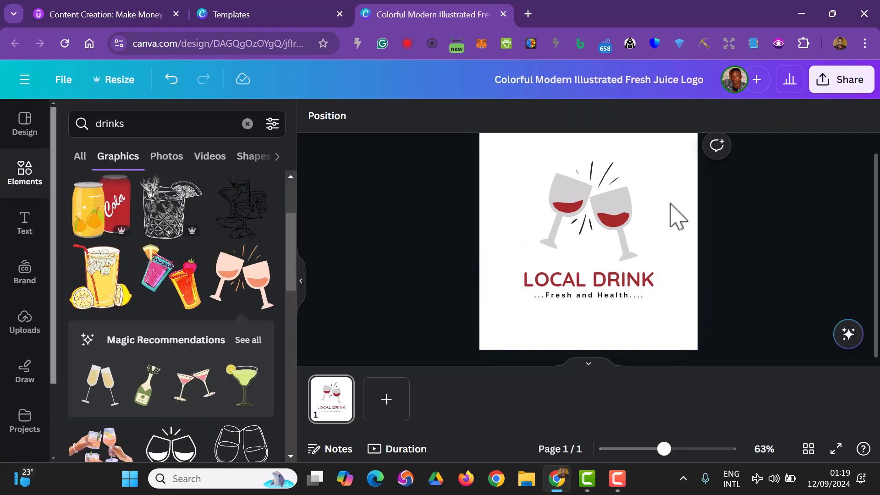
# Group the wine glasses, heading and tagline together and shift the group slightly on the page
pyautogui.moveTo(728, 317); pyautogui.dragTo(540, 180)
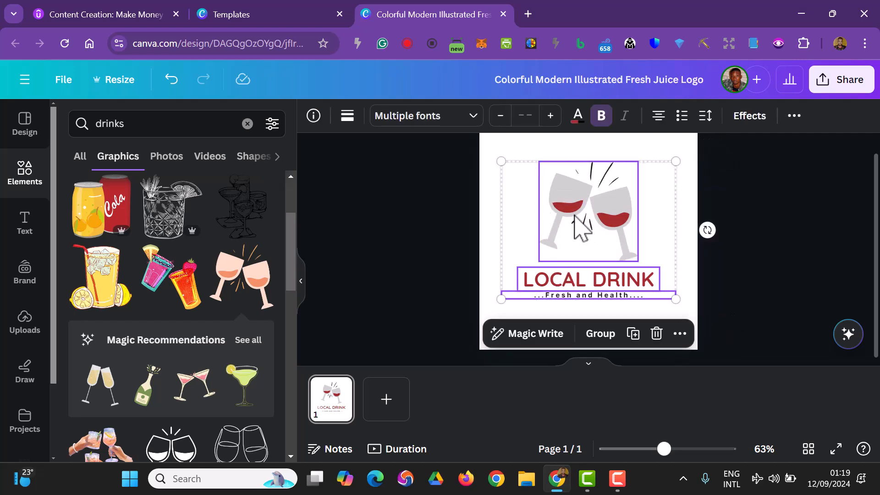
pyautogui.click(601, 334)
pyautogui.click(732, 301)
pyautogui.click(603, 239)
pyautogui.moveTo(600, 230)
pyautogui.mouseDown()
pyautogui.moveTo(614, 251)
pyautogui.moveTo(605, 222)
pyautogui.moveTo(586, 251)
pyautogui.moveTo(581, 243)
pyautogui.moveTo(594, 245)
pyautogui.moveTo(601, 231)
pyautogui.moveTo(590, 226)
pyautogui.moveTo(596, 231)
pyautogui.mouseUp()
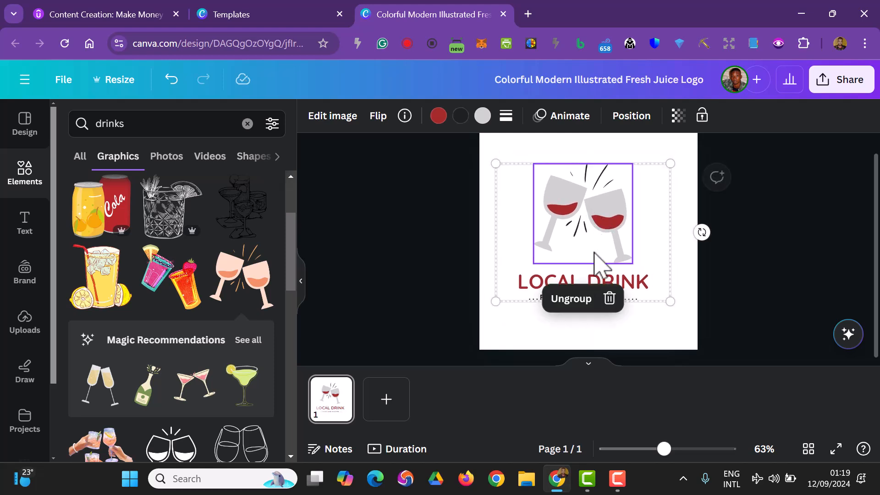
# Add a second page and fill its background with the golden tan from the Decadent Dessert palette
pyautogui.click(387, 399)
pyautogui.click(313, 115)
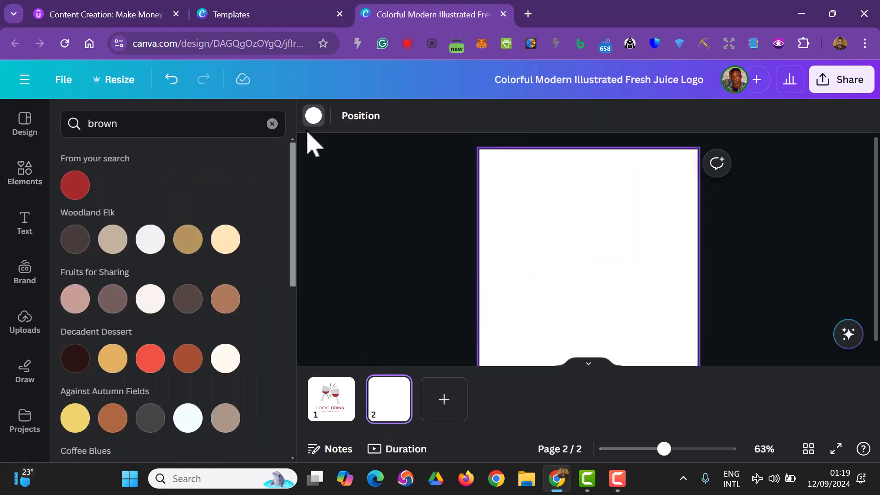
pyautogui.scroll(-2, 204, 330)
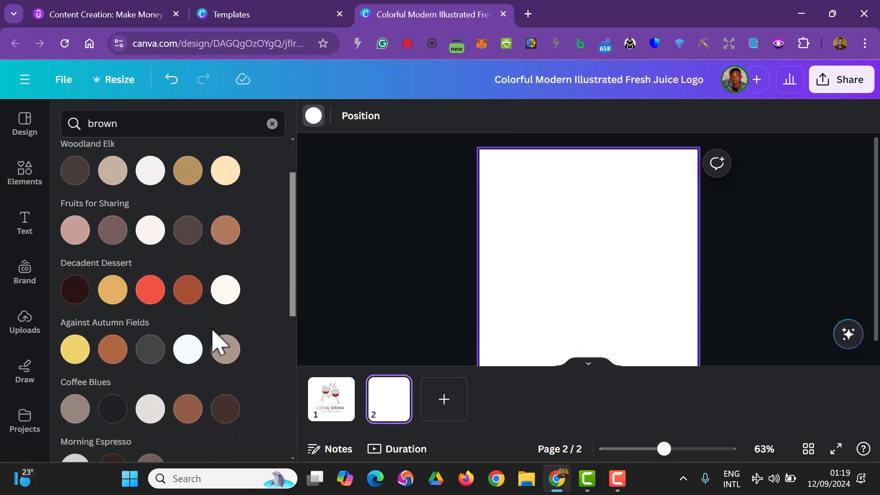
pyautogui.click(113, 290)
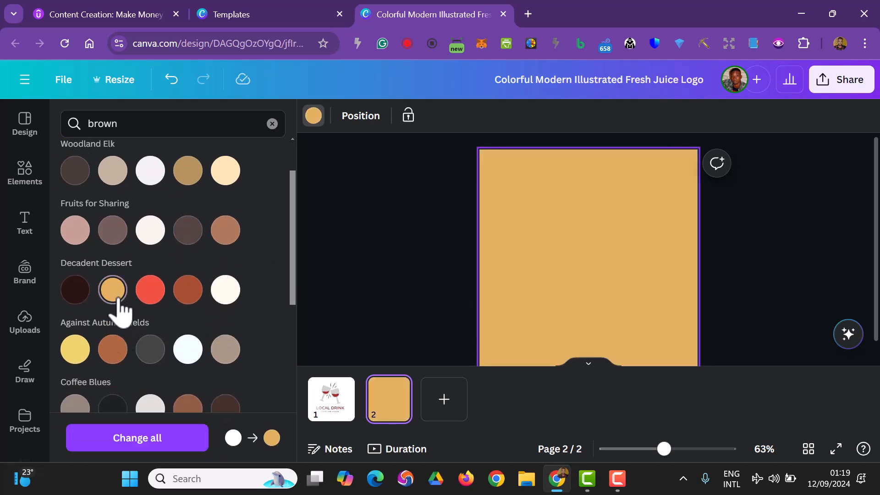
# Duplicate the logo group on page 1, move the copy onto the golden page 2 and centre it there
pyautogui.click(321, 415)
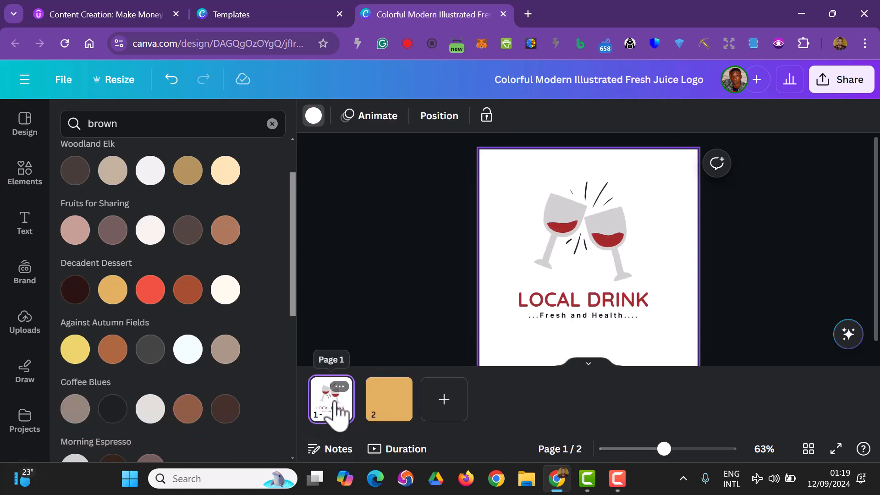
pyautogui.click(598, 323)
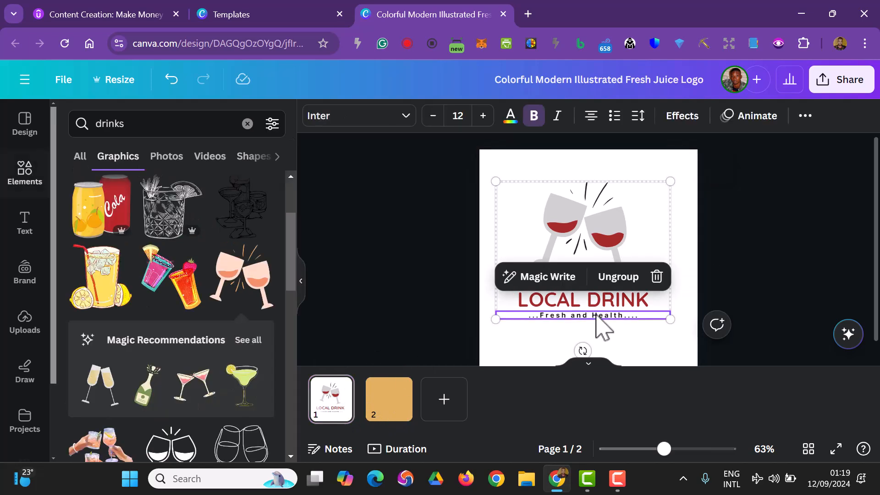
pyautogui.rightClick(608, 241)
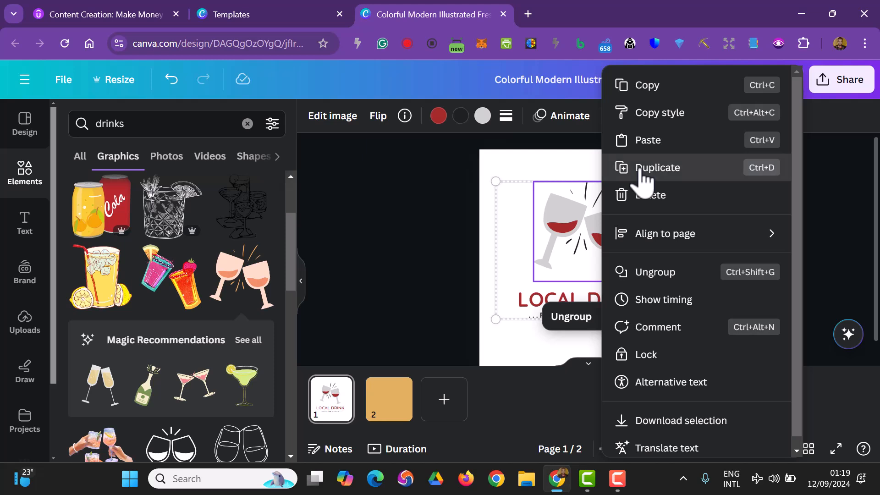
pyautogui.click(644, 168)
pyautogui.moveTo(591, 262); pyautogui.dragTo(404, 418)
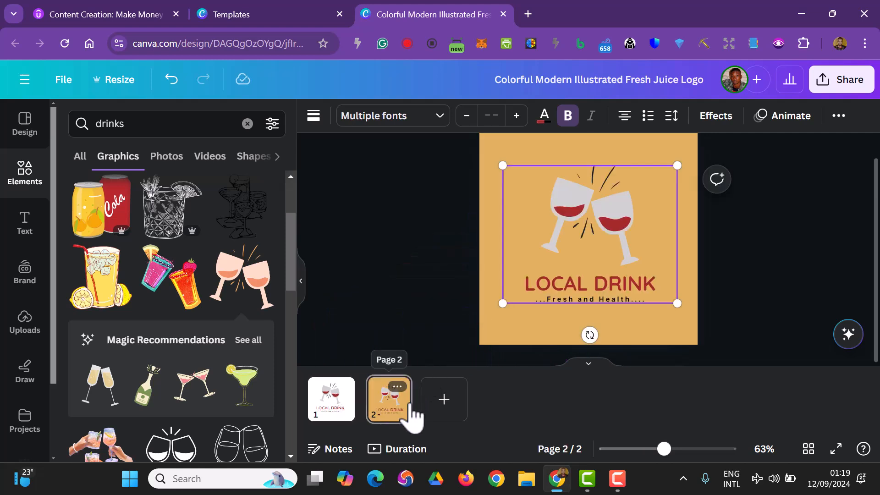
pyautogui.click(413, 301)
pyautogui.click(595, 252)
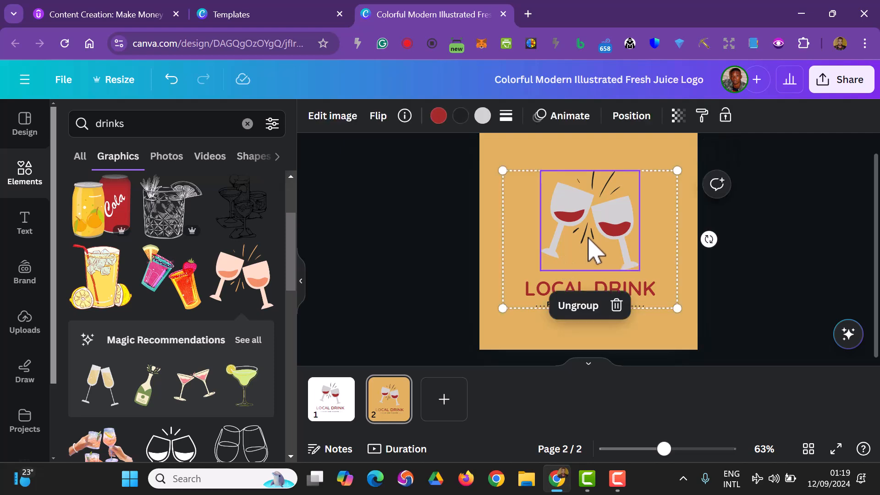
pyautogui.click(748, 306)
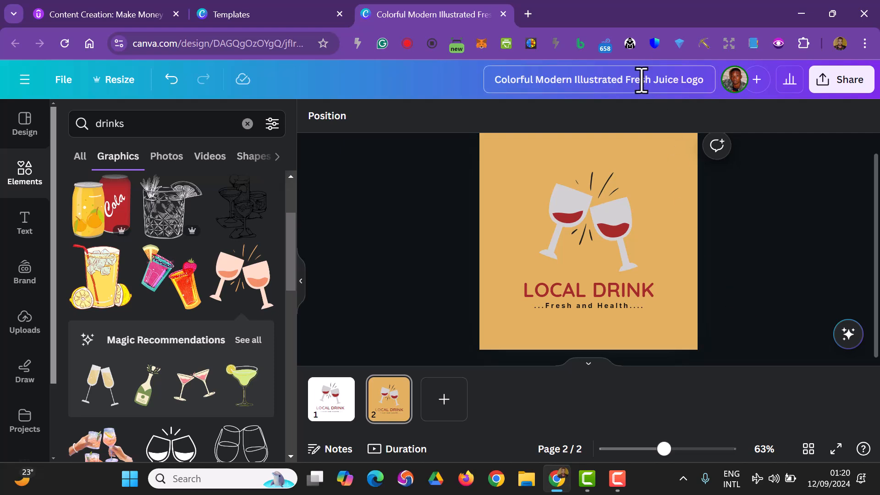
# Rename the design as Local Business Stickers
pyautogui.write('Lo')
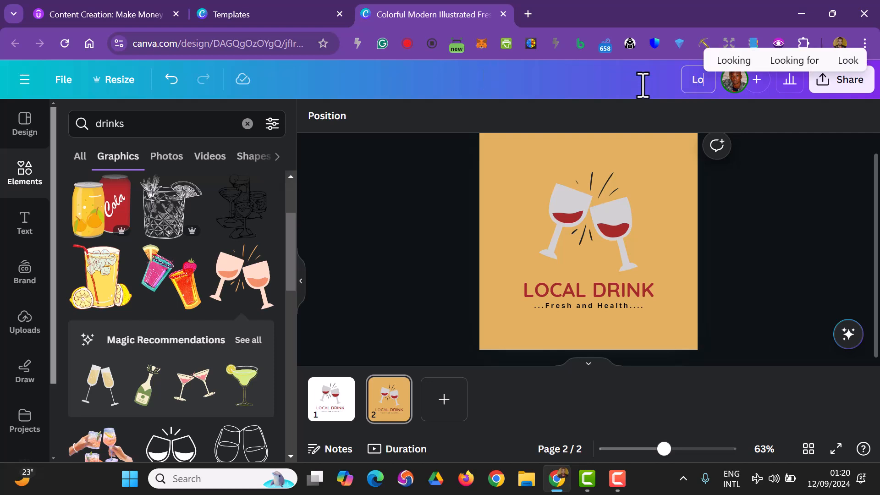
pyautogui.write('cal Business')
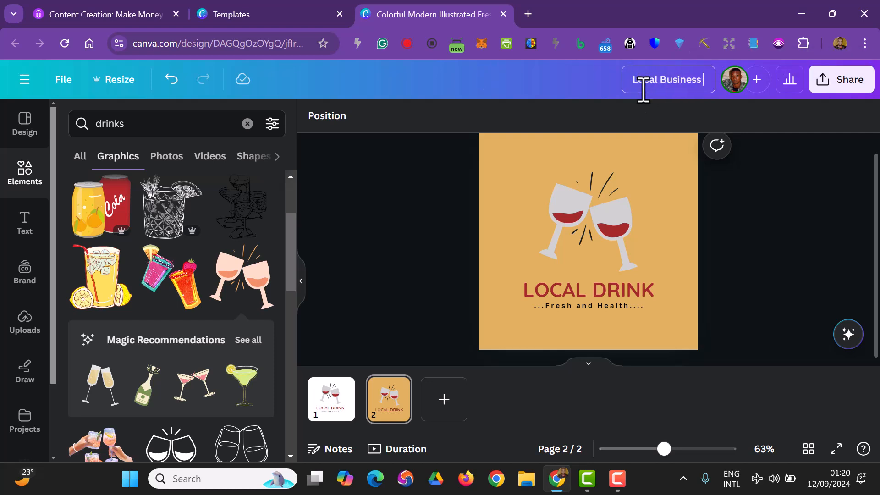
pyautogui.write(' Stickers')
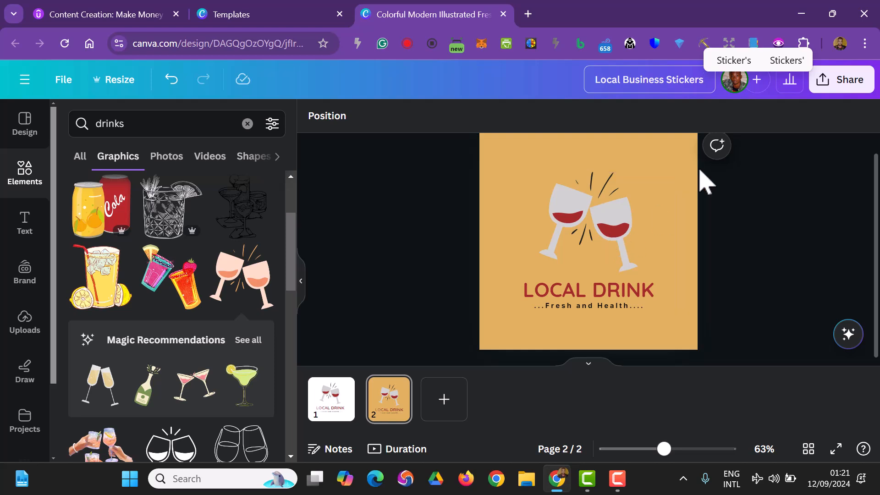
# Download all pages of the design as JPG files
pyautogui.click(860, 83)
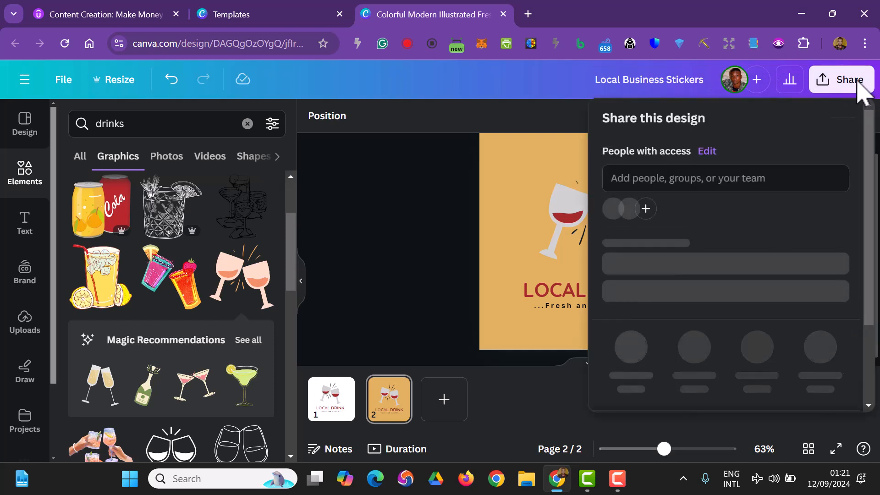
pyautogui.scroll(-3, 802, 276)
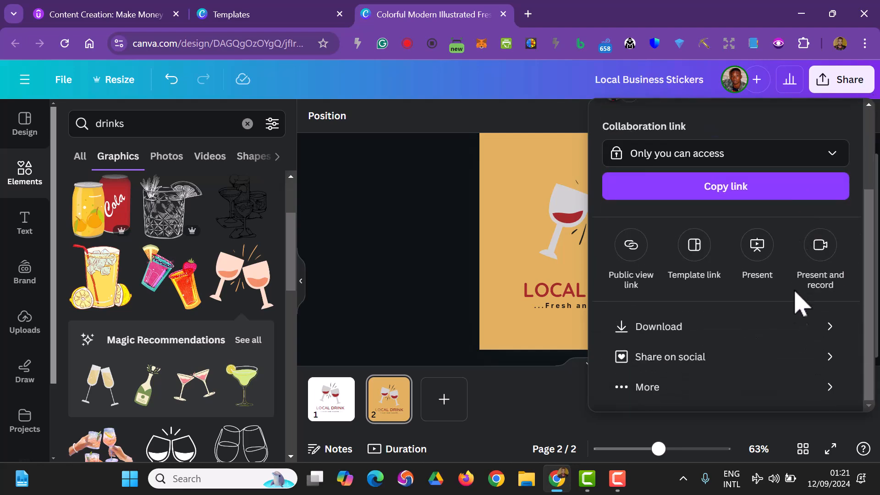
pyautogui.click(789, 327)
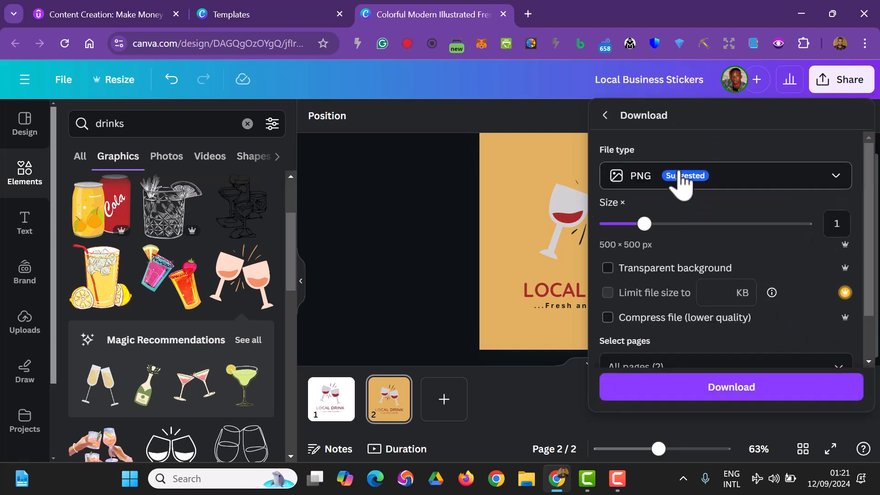
pyautogui.click(656, 178)
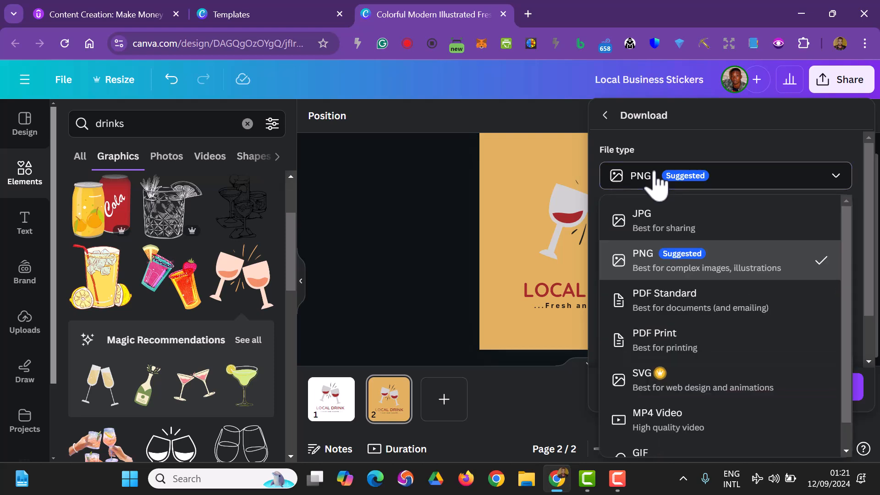
pyautogui.click(677, 225)
pyautogui.click(727, 389)
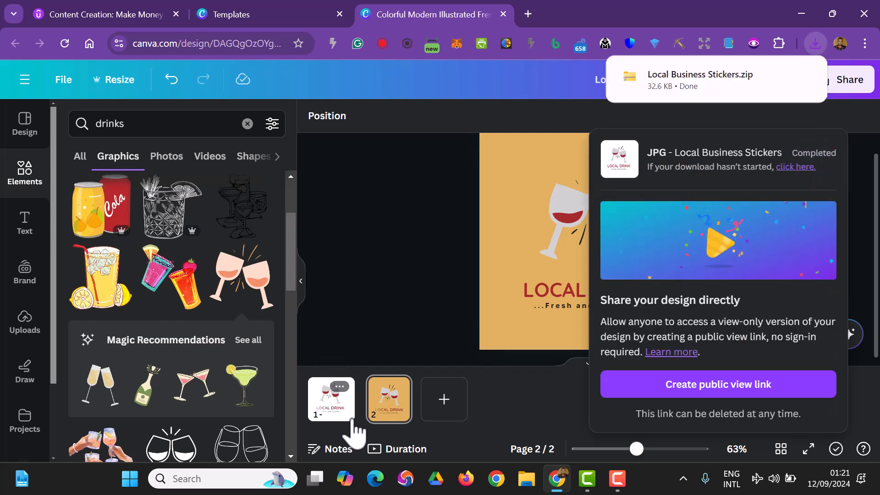
# Switch to File Explorer and inspect the contents of the Local Business Stickers zip in the Downloads folder
pyautogui.click(527, 479)
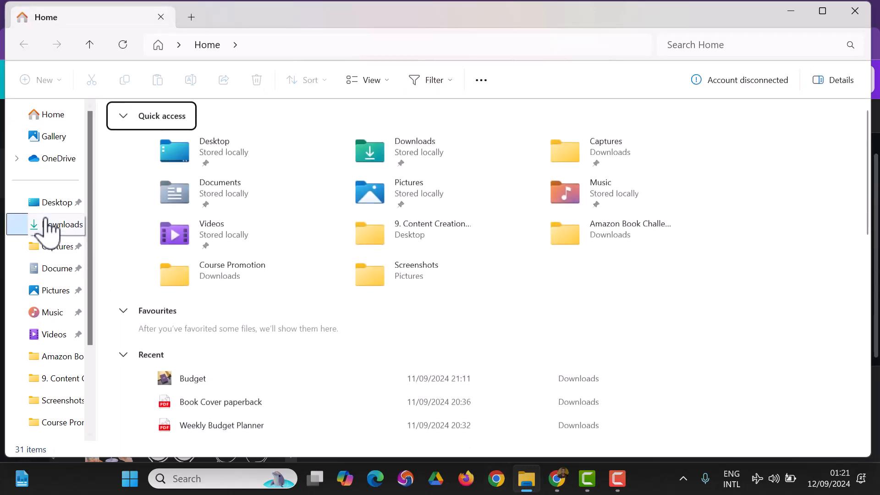
pyautogui.click(53, 225)
pyautogui.click(170, 189)
pyautogui.doubleClick(170, 189)
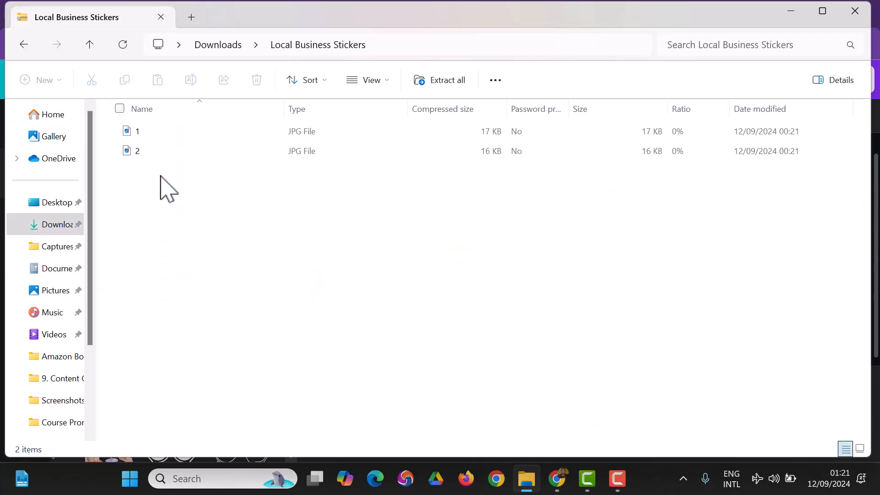
pyautogui.click(23, 45)
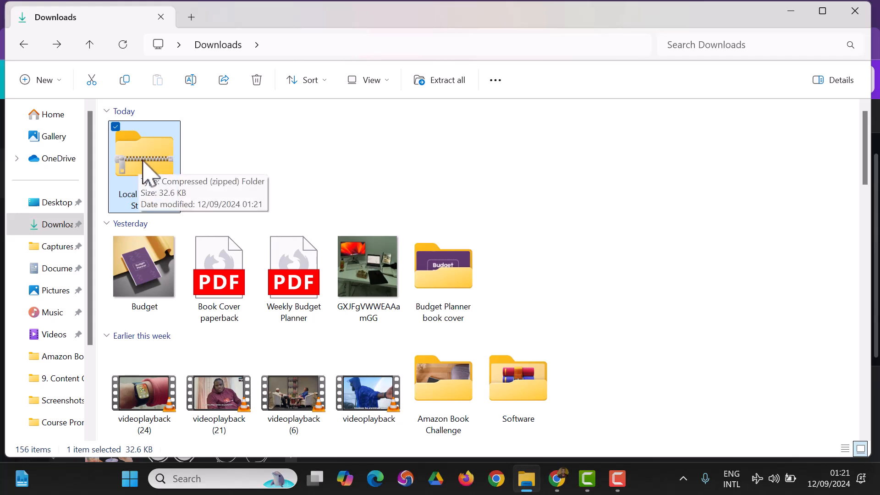
# Extract the Local Business Stickers zip into the Downloads folder, close the extracted folder and switch back to Chrome
pyautogui.rightClick(143, 157)
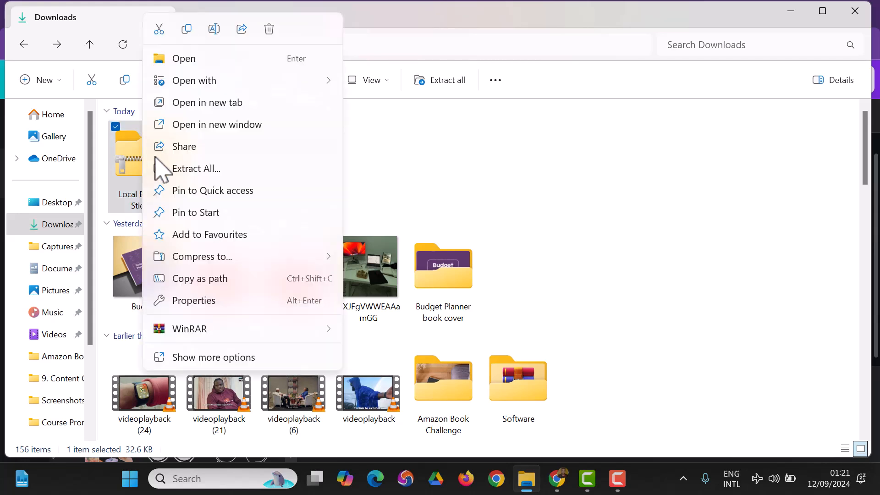
pyautogui.click(207, 169)
pyautogui.click(553, 379)
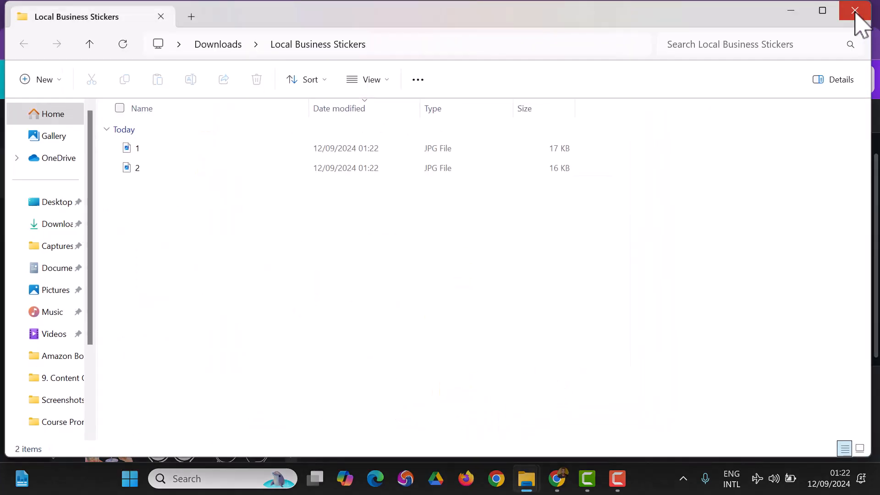
pyautogui.click(856, 11)
pyautogui.click(557, 478)
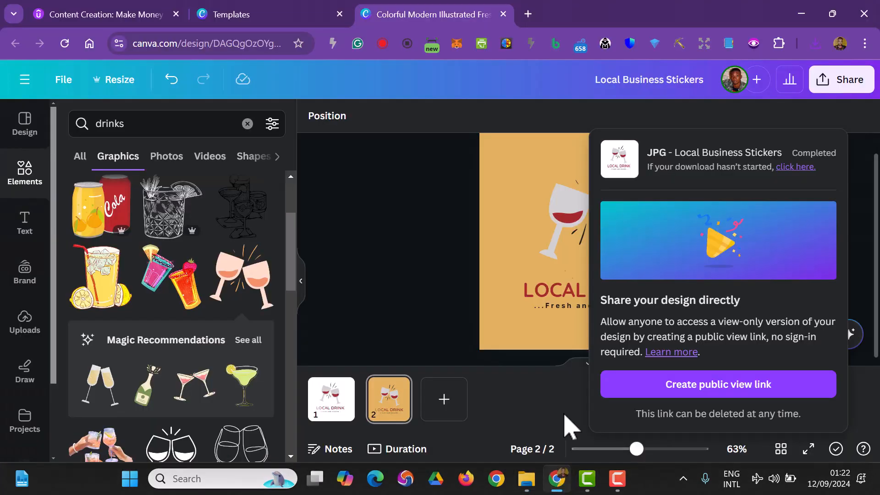
# Search Google for winrar in a new browser tab and look over the official WinRAR download page
pyautogui.click(528, 13)
pyautogui.write('W')
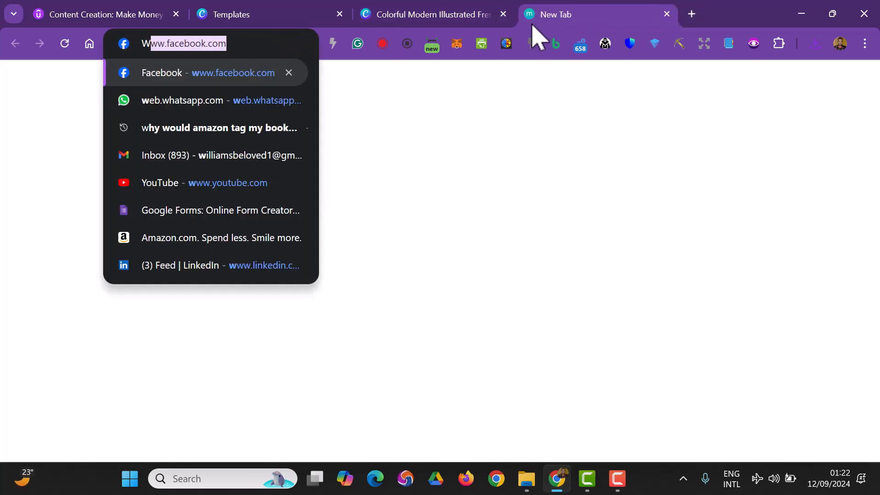
pyautogui.write('inrar')
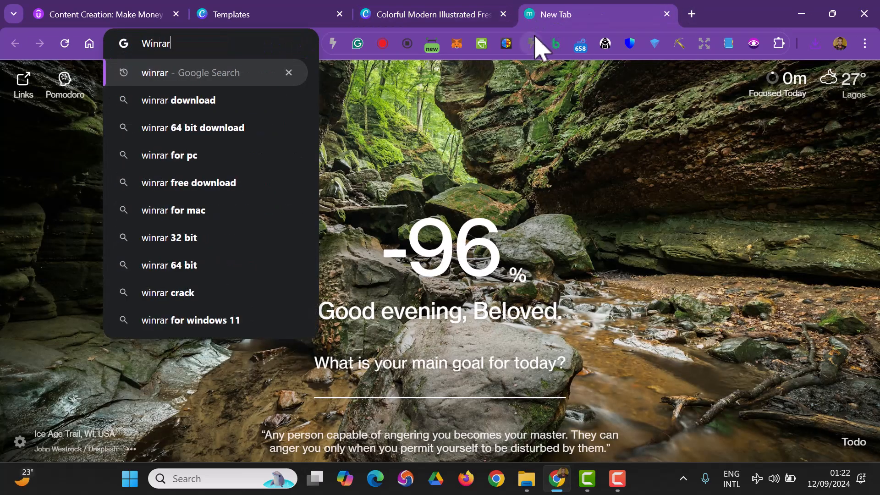
pyautogui.press('Return')
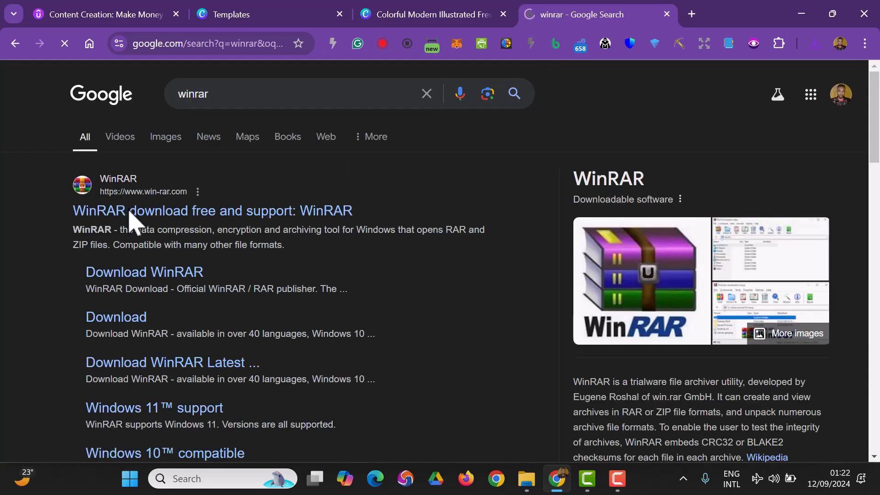
pyautogui.click(154, 211)
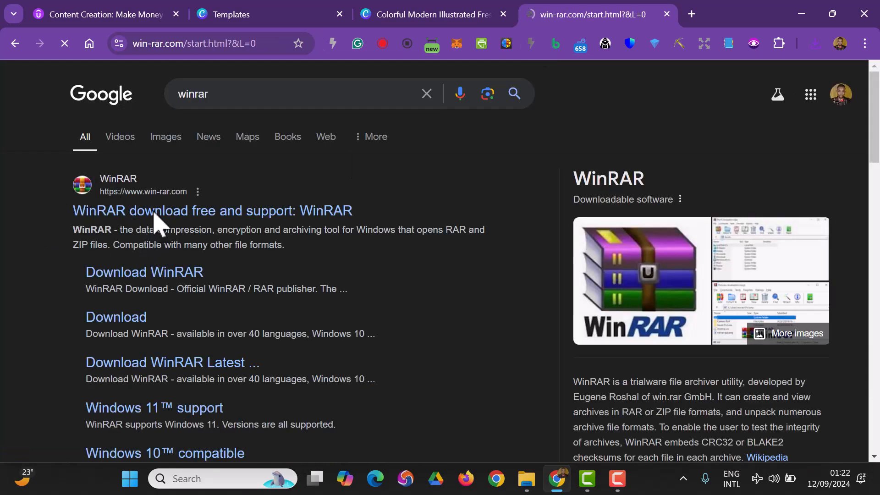
pyautogui.scroll(-1, 173, 214)
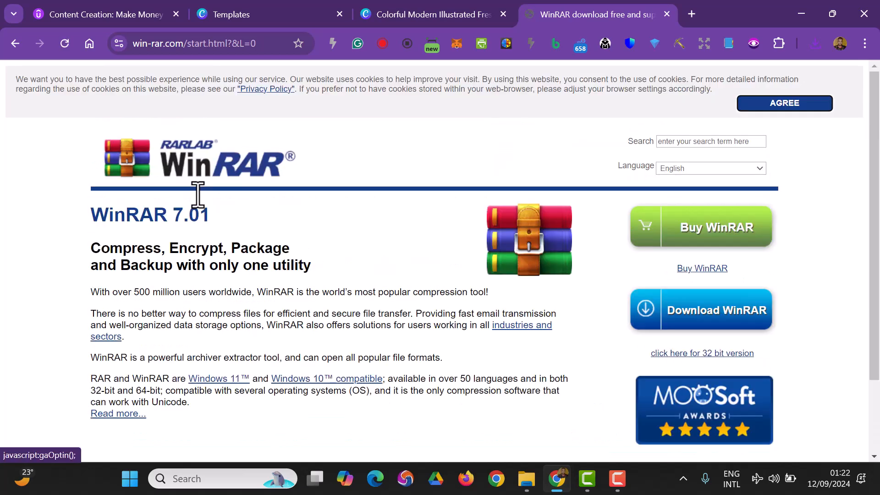
pyautogui.scroll(-2, 252, 266)
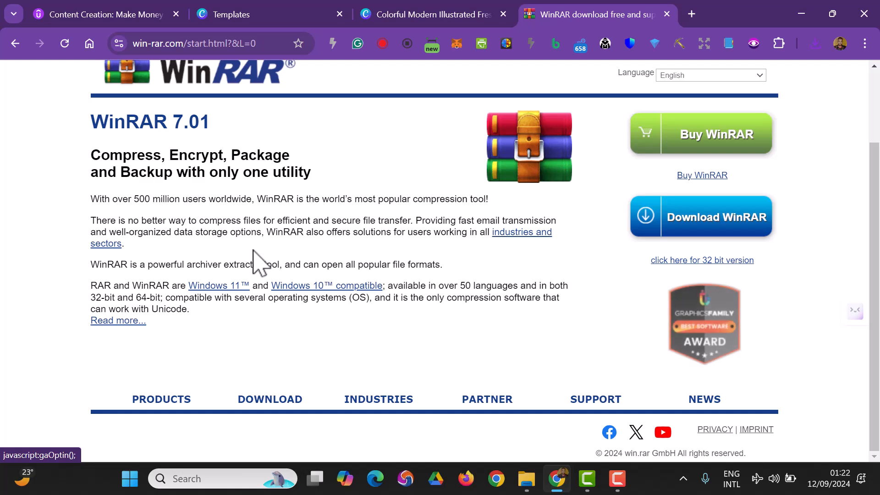
# Return to the Local Business Stickers design in Canva and dismiss the completed download panel
pyautogui.click(405, 14)
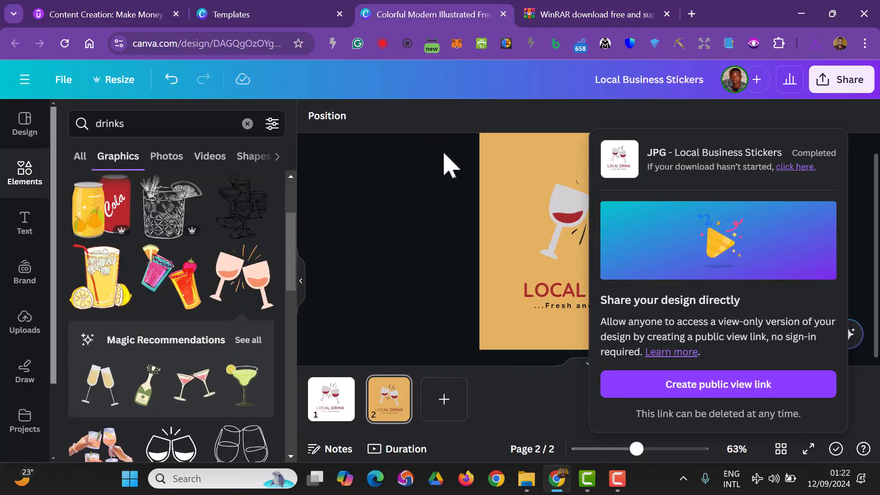
pyautogui.click(424, 255)
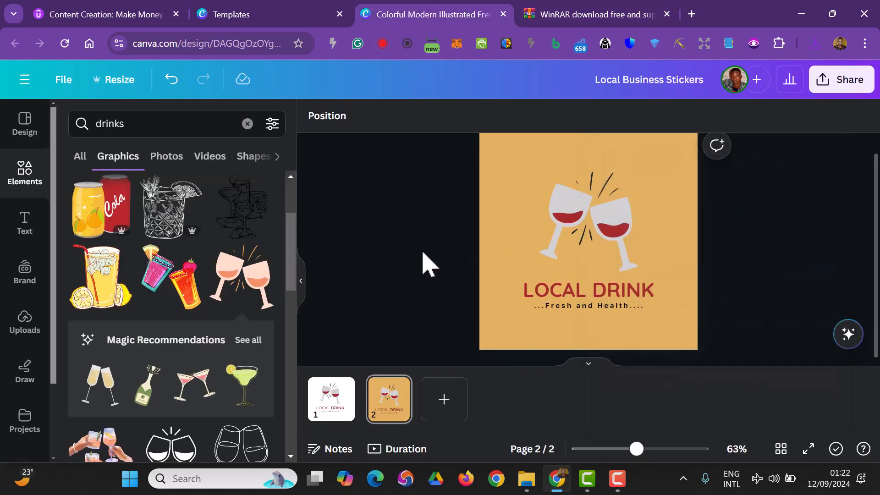